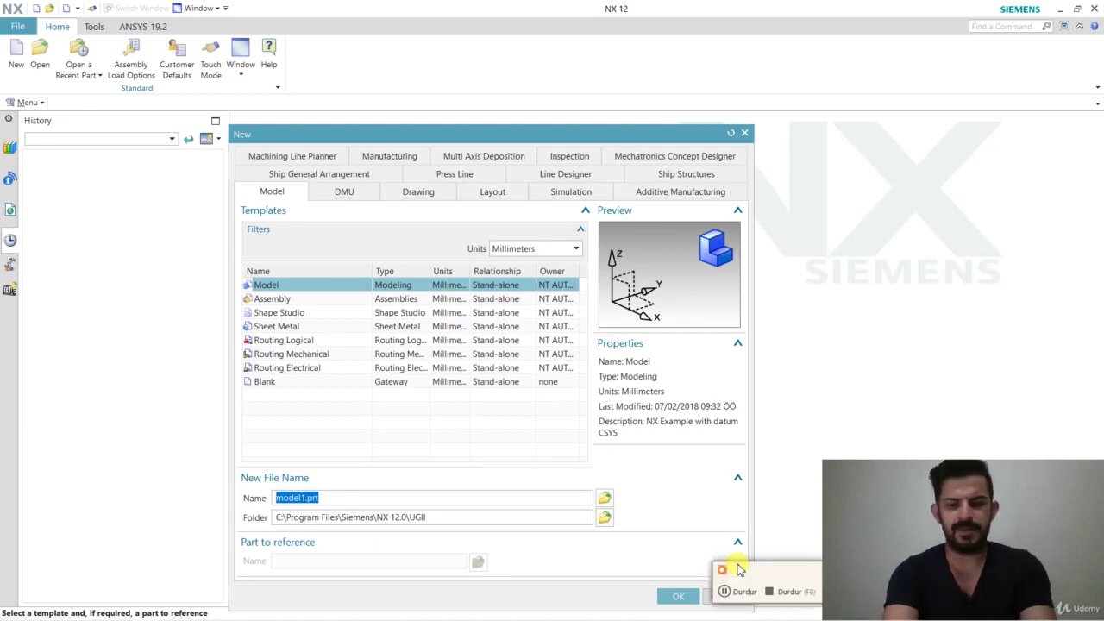
# - Create a new millimetre model part named perimeter_dimenson and start a sketch on the default plane
pyautogui.write('perimeter_dimenson')
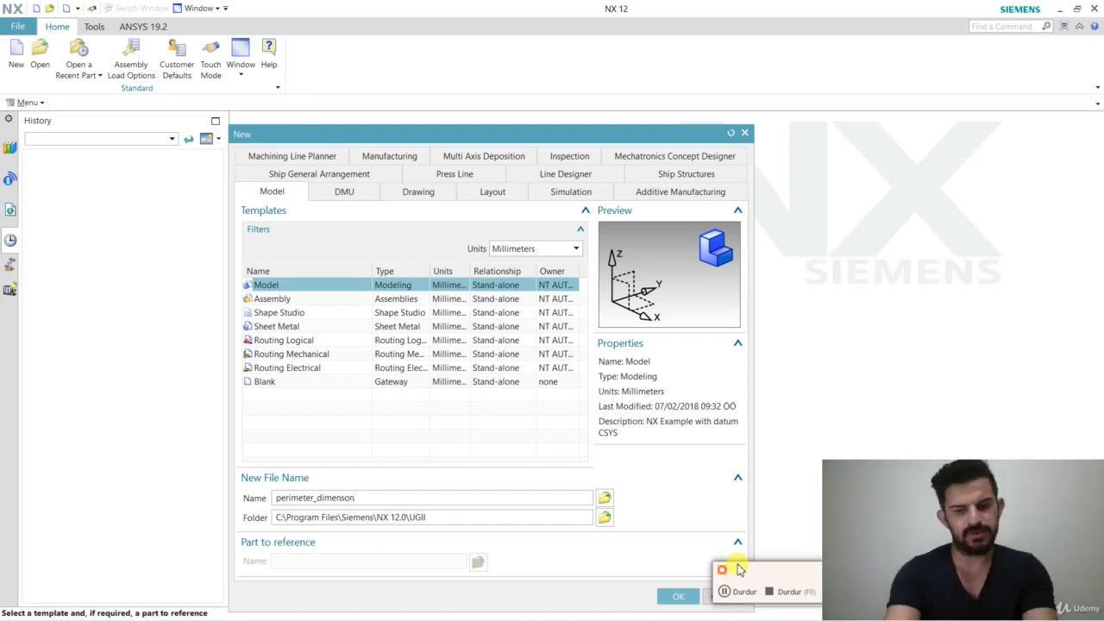
pyautogui.press('Return')
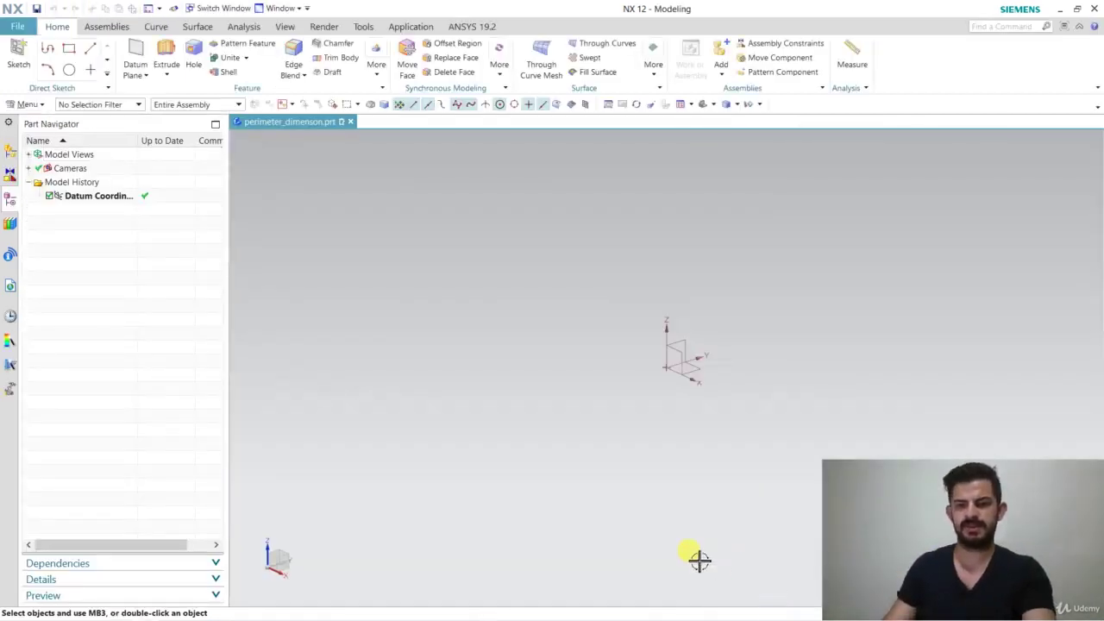
pyautogui.click(15, 61)
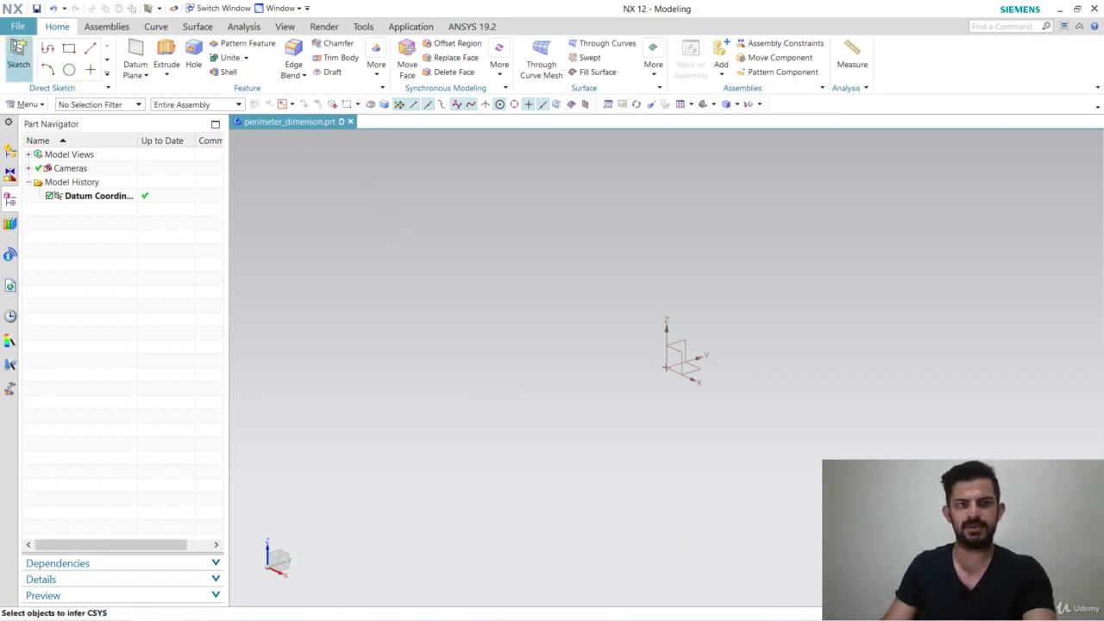
pyautogui.press('Return')
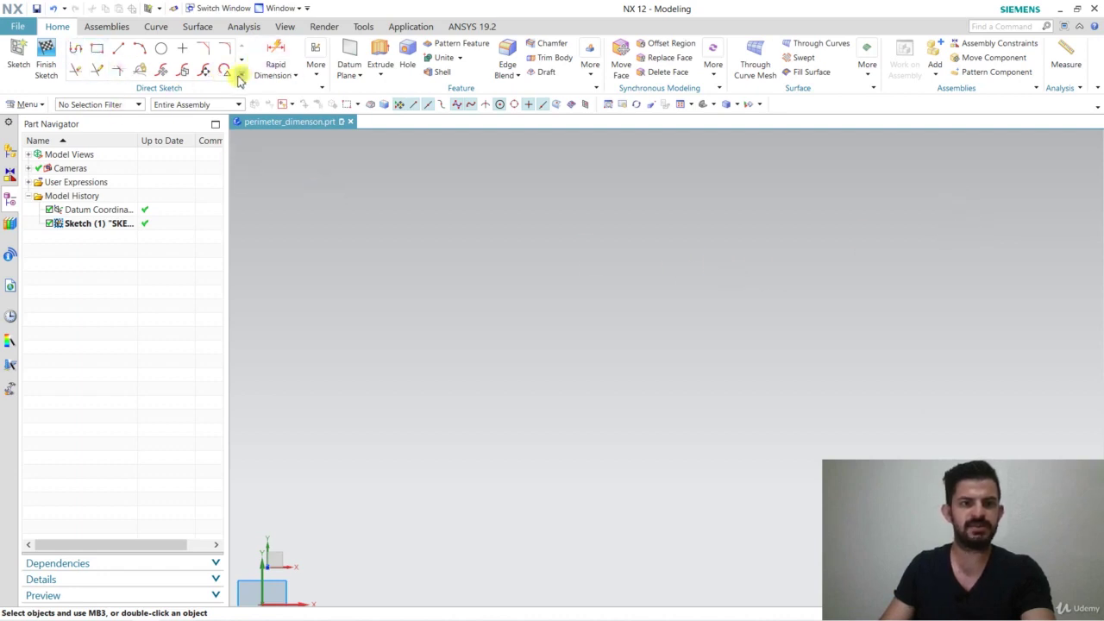
# - Sketch a closed irregular profile of twelve lines above the origin, with a horizontal upper edge about 52 mm and a lower one about 31 mm
pyautogui.click(80, 50)
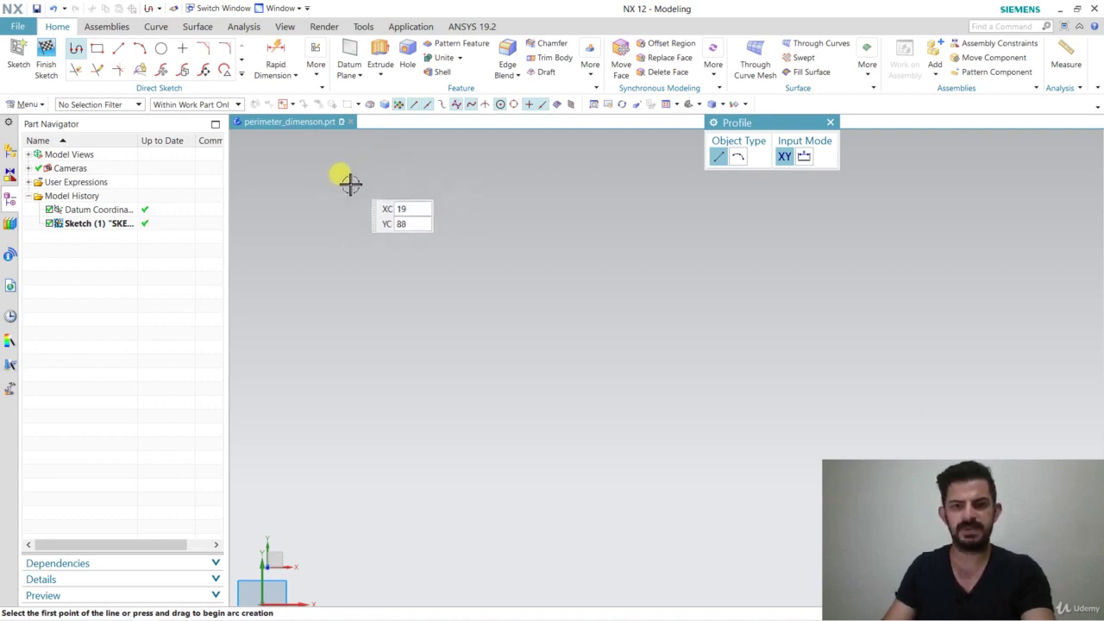
pyautogui.click(346, 188)
pyautogui.click(596, 188)
pyautogui.click(607, 249)
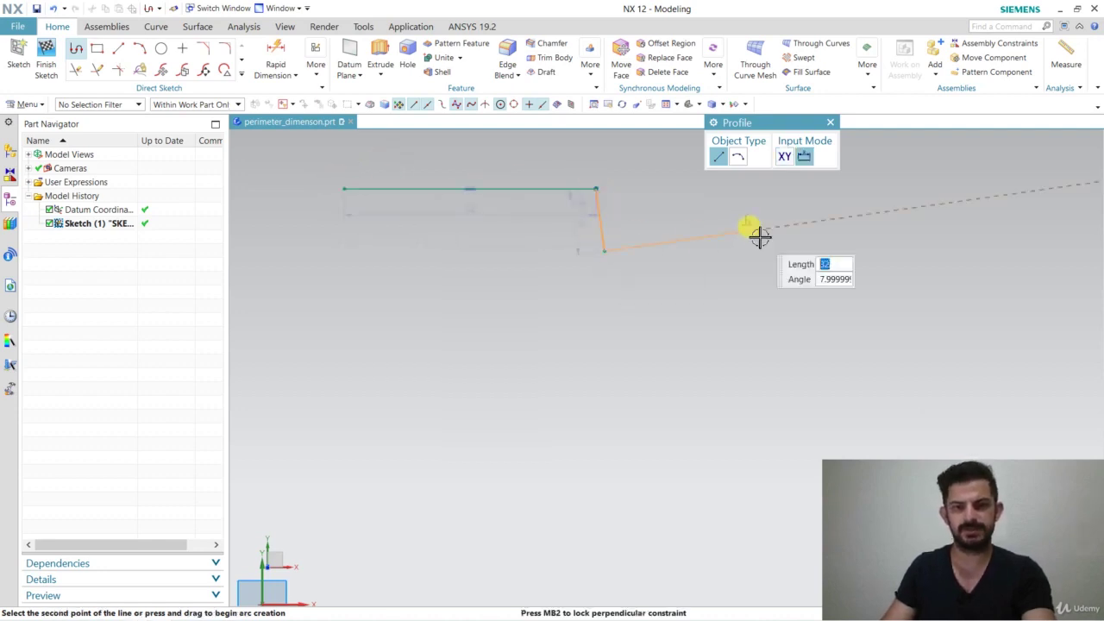
pyautogui.click(757, 230)
pyautogui.click(758, 354)
pyautogui.click(716, 509)
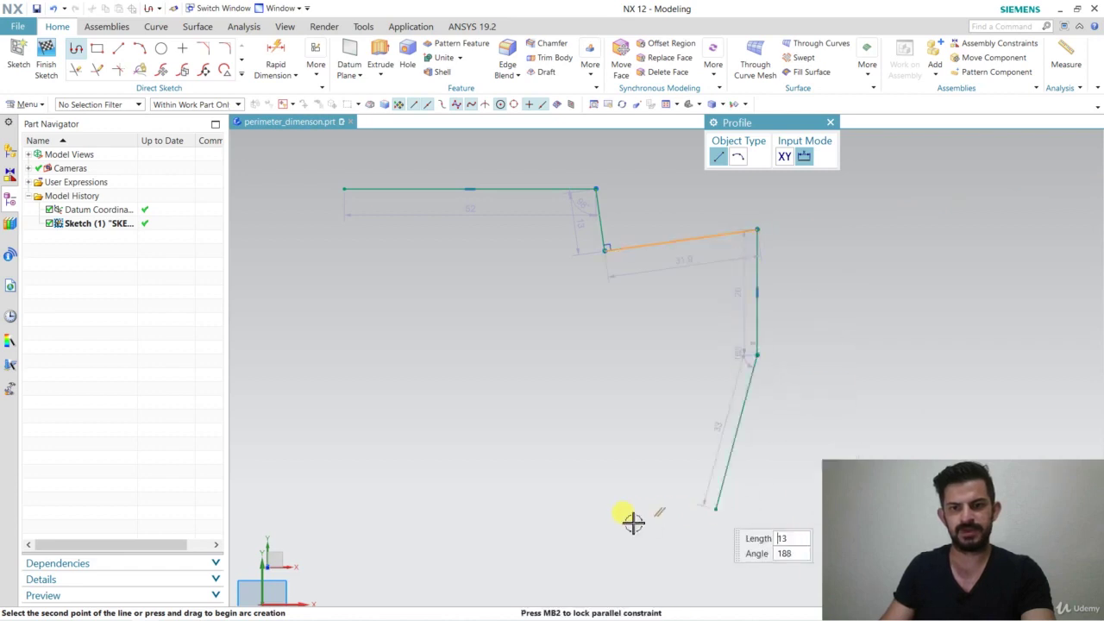
pyautogui.click(605, 525)
pyautogui.click(455, 525)
pyautogui.click(382, 368)
pyautogui.click(487, 318)
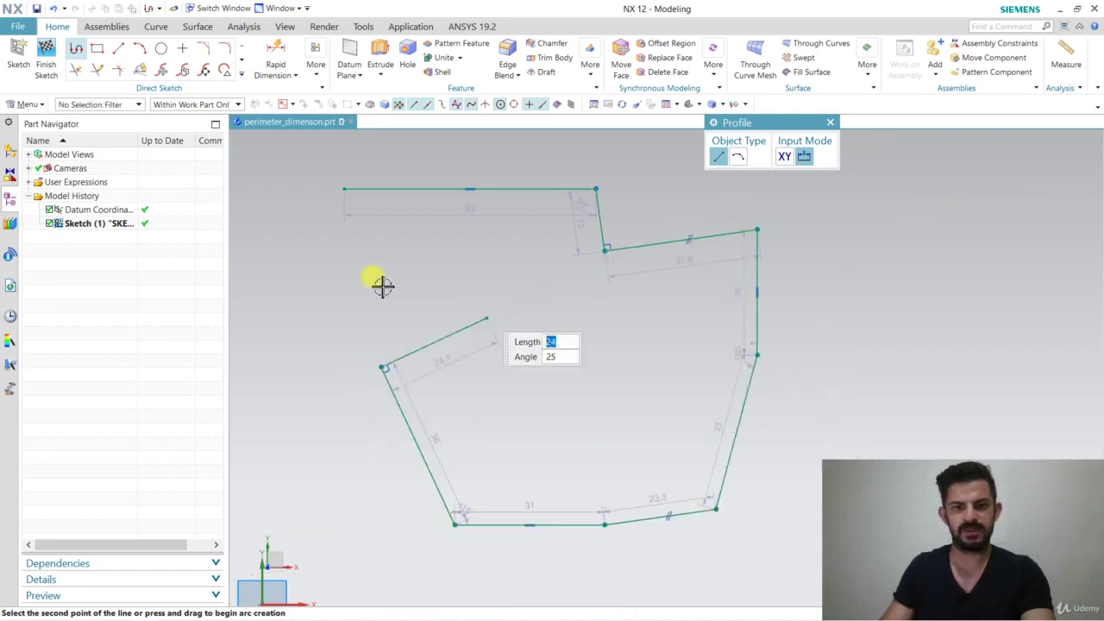
pyautogui.click(382, 289)
pyautogui.click(306, 256)
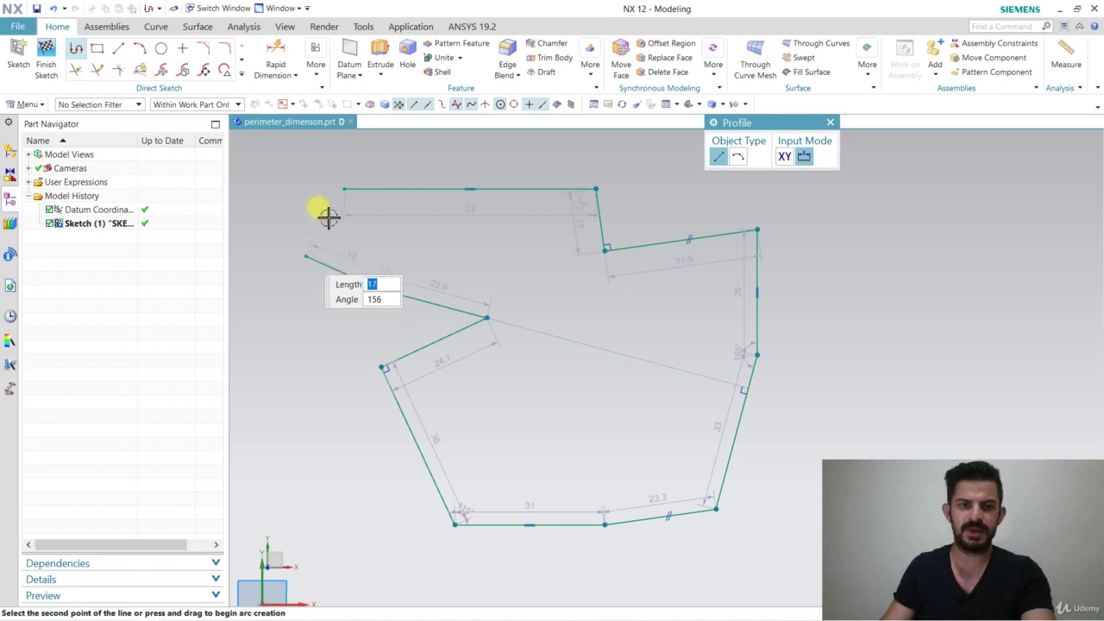
pyautogui.click(344, 189)
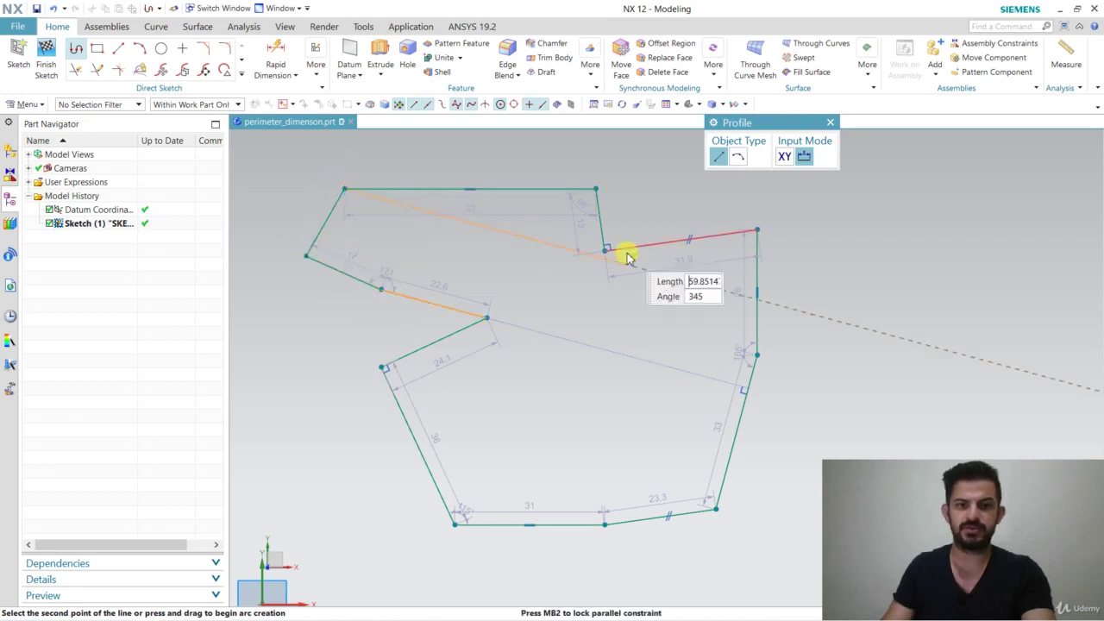
pyautogui.click(835, 122)
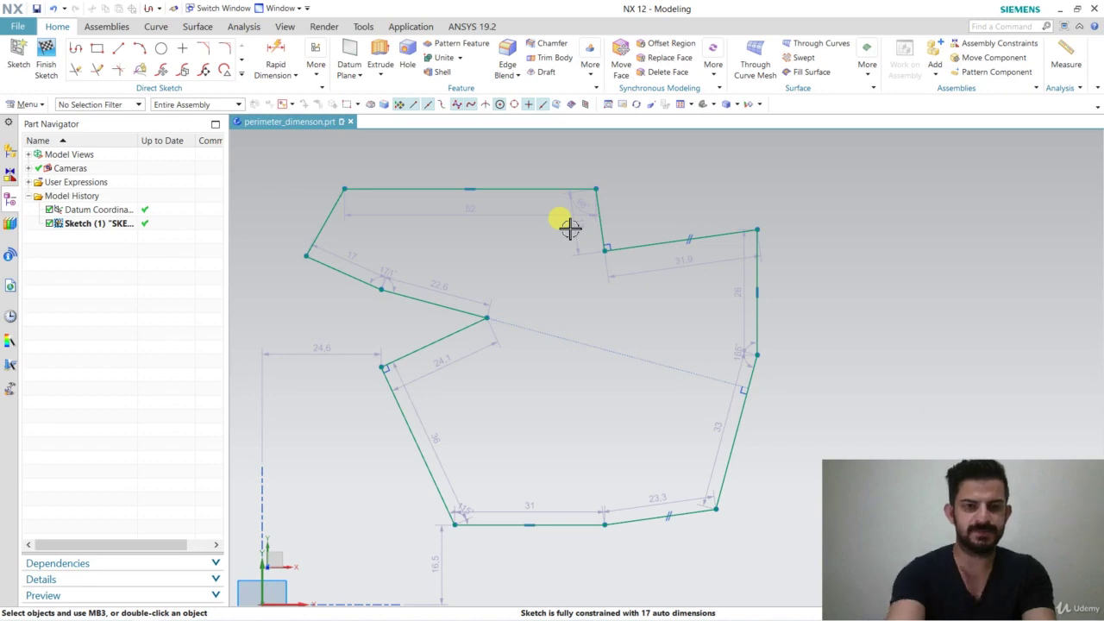
# - Add a perimeter dimension over ten of the profile lines, leaving out the 17 mm and 22.6 mm lines beside the notch
pyautogui.click(312, 74)
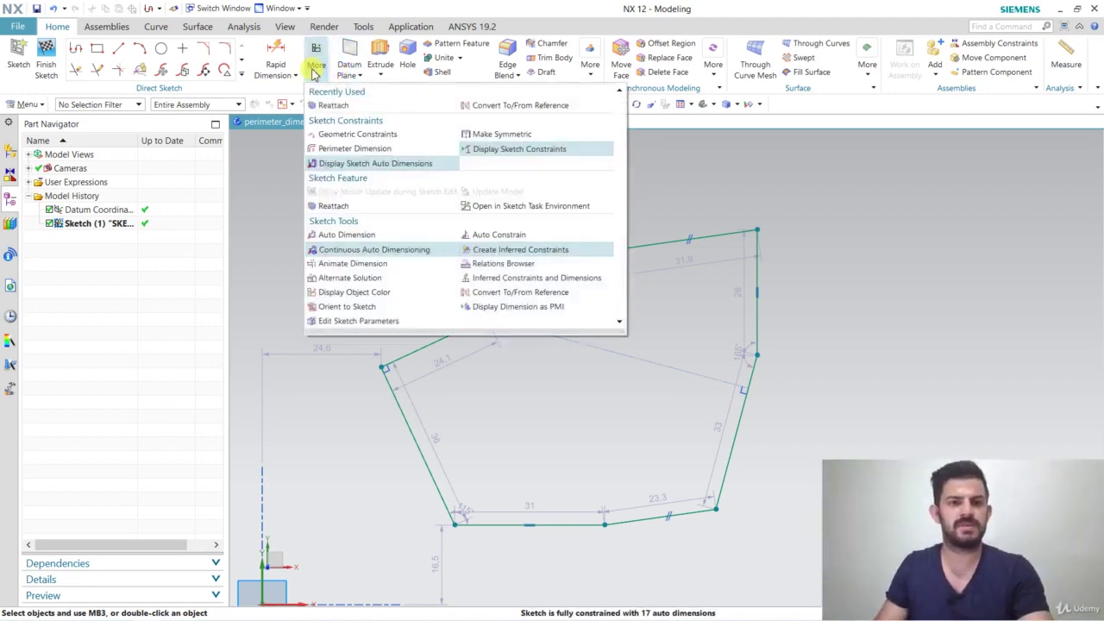
pyautogui.click(317, 149)
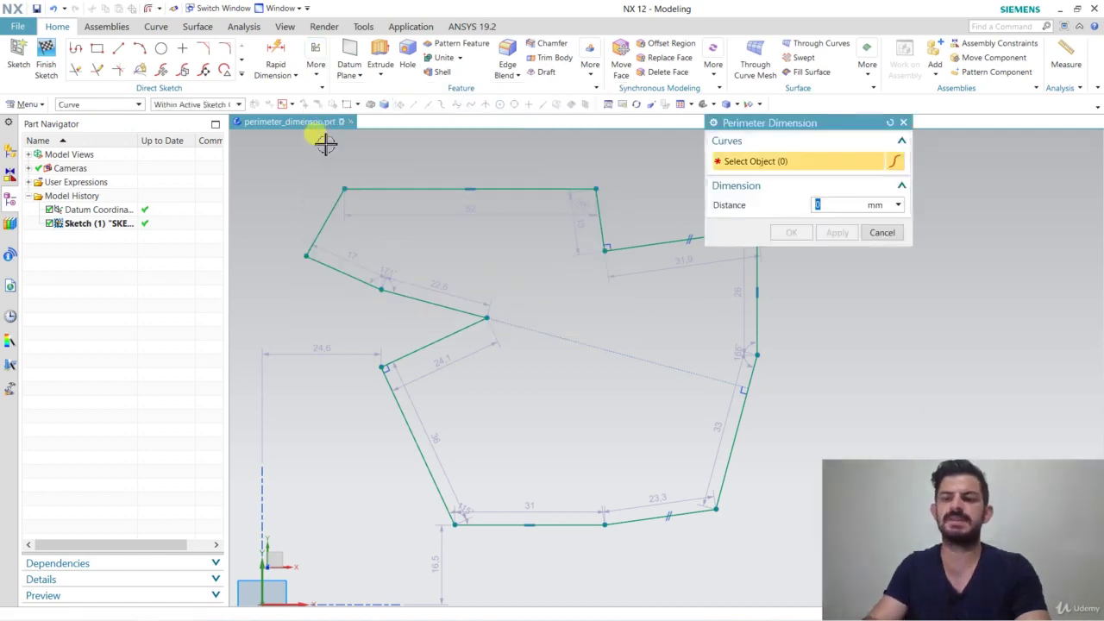
pyautogui.click(329, 217)
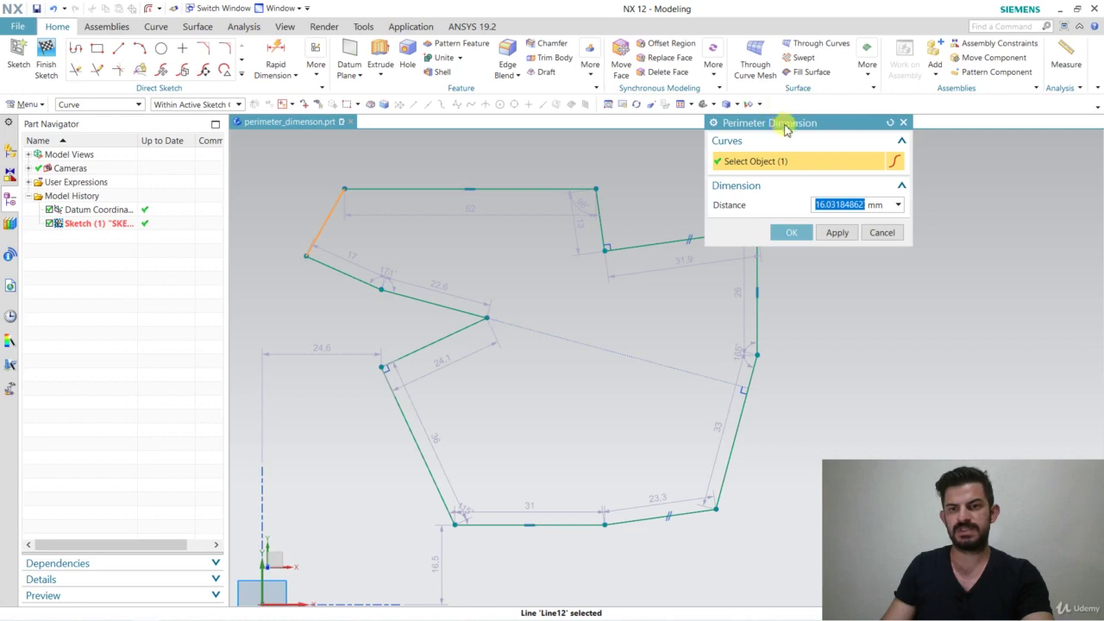
pyautogui.moveTo(783, 126); pyautogui.dragTo(922, 144)
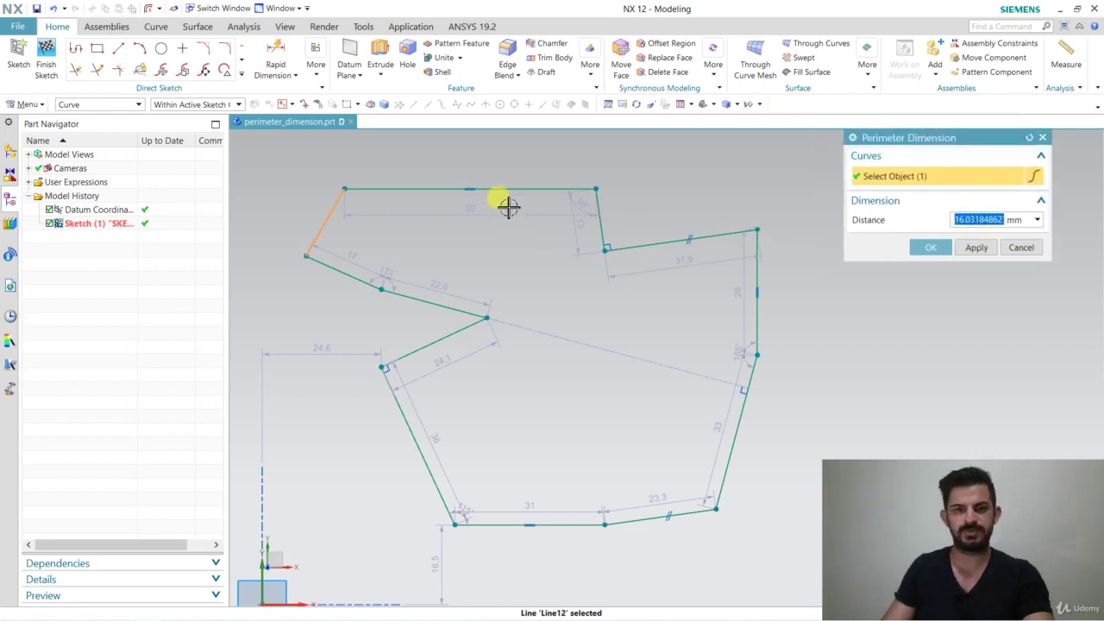
pyautogui.click(439, 345)
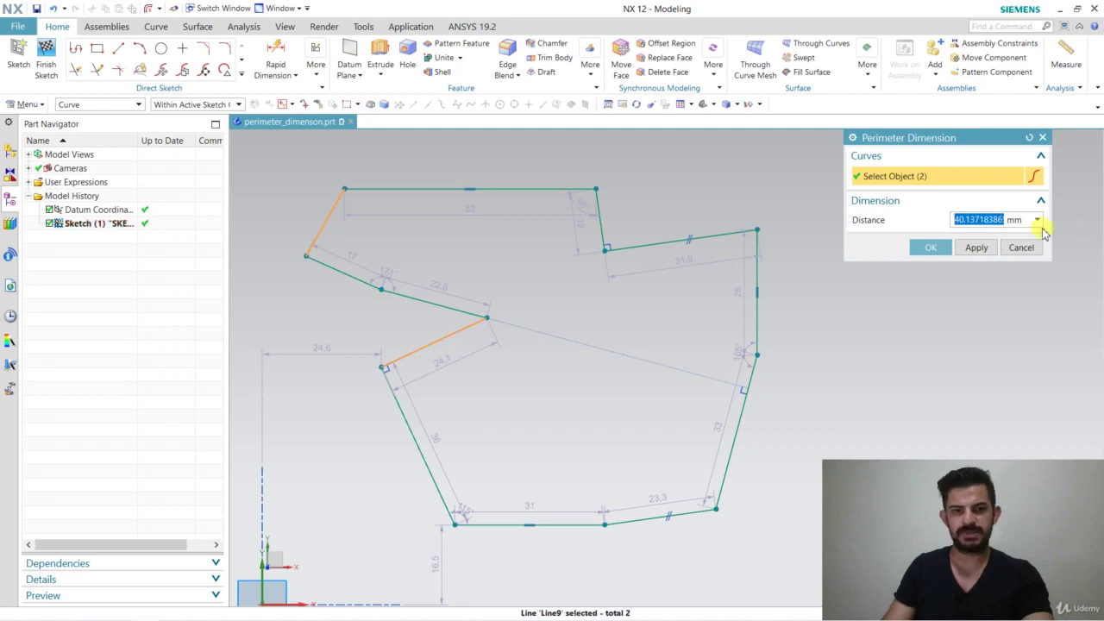
pyautogui.click(673, 516)
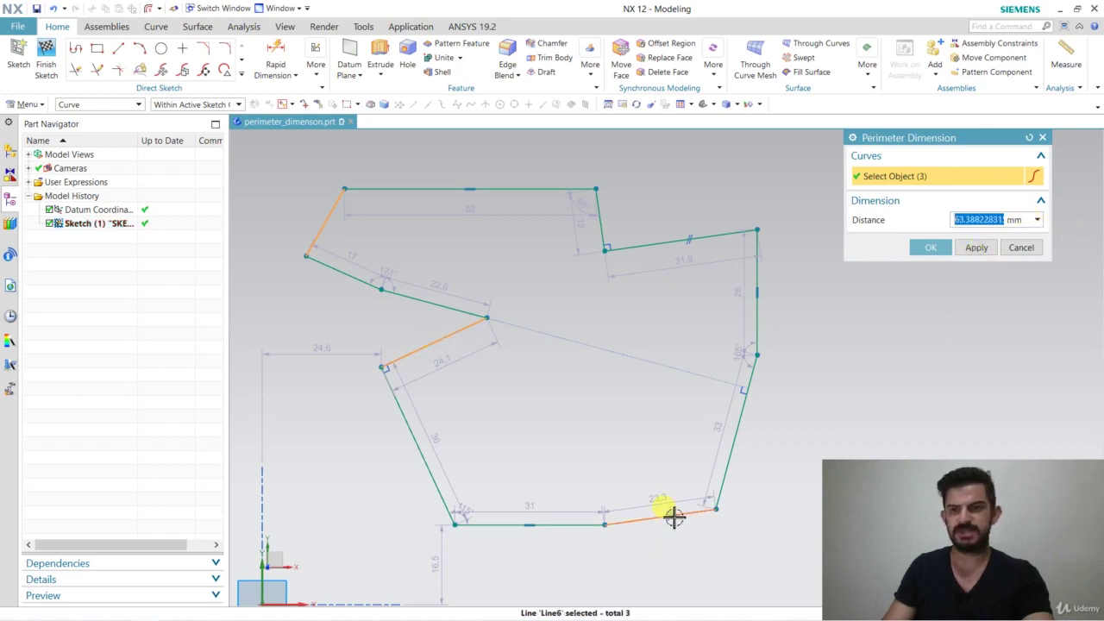
pyautogui.click(757, 296)
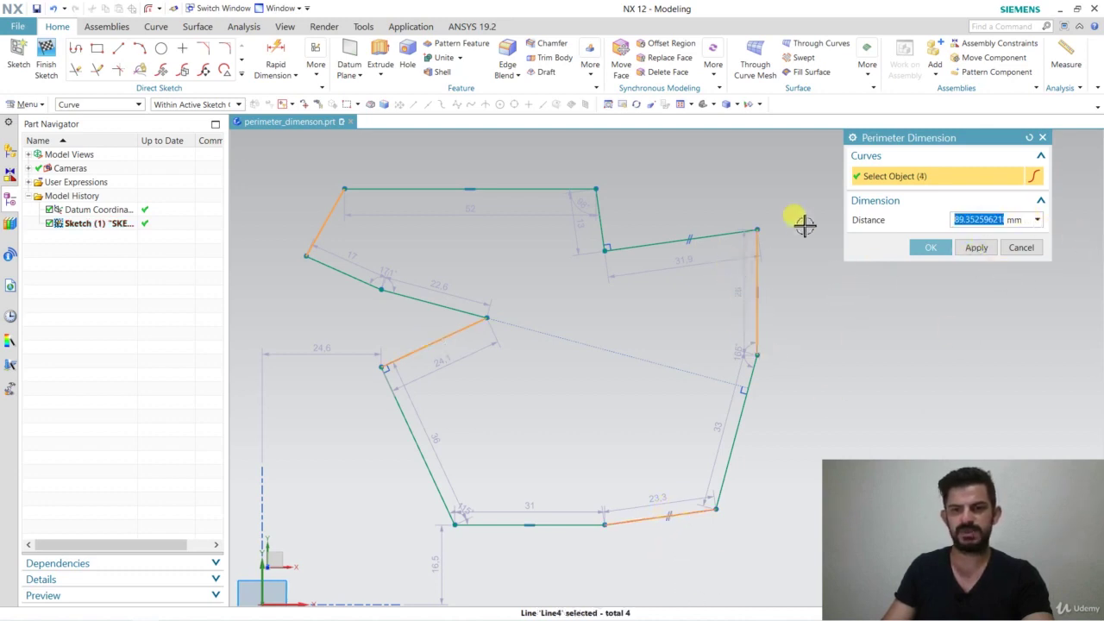
pyautogui.click(661, 243)
pyautogui.click(597, 220)
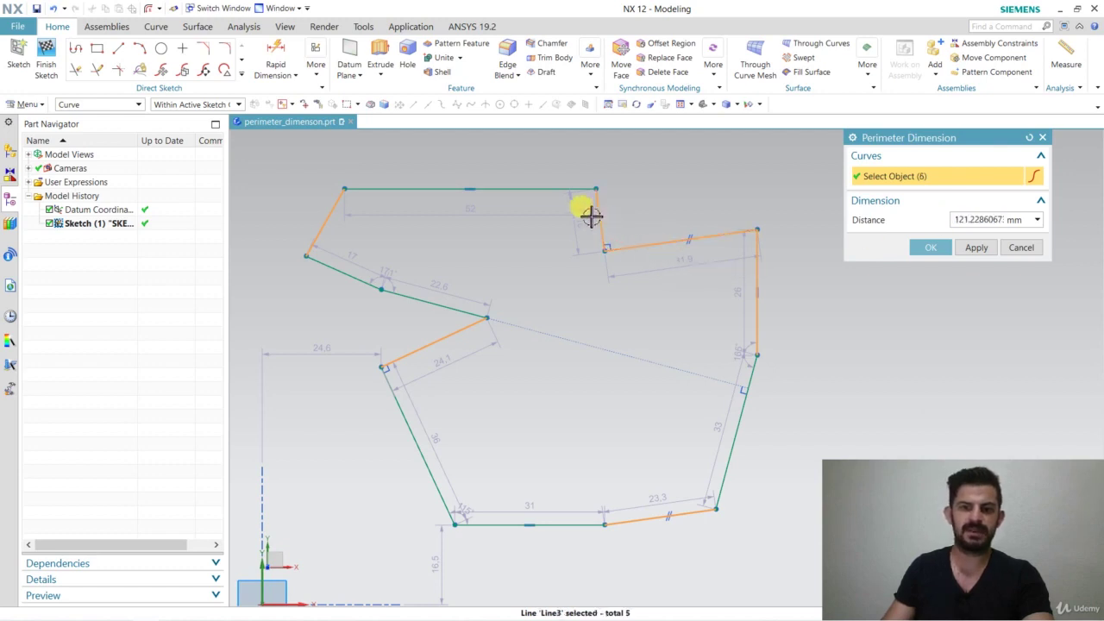
pyautogui.click(562, 189)
pyautogui.click(740, 398)
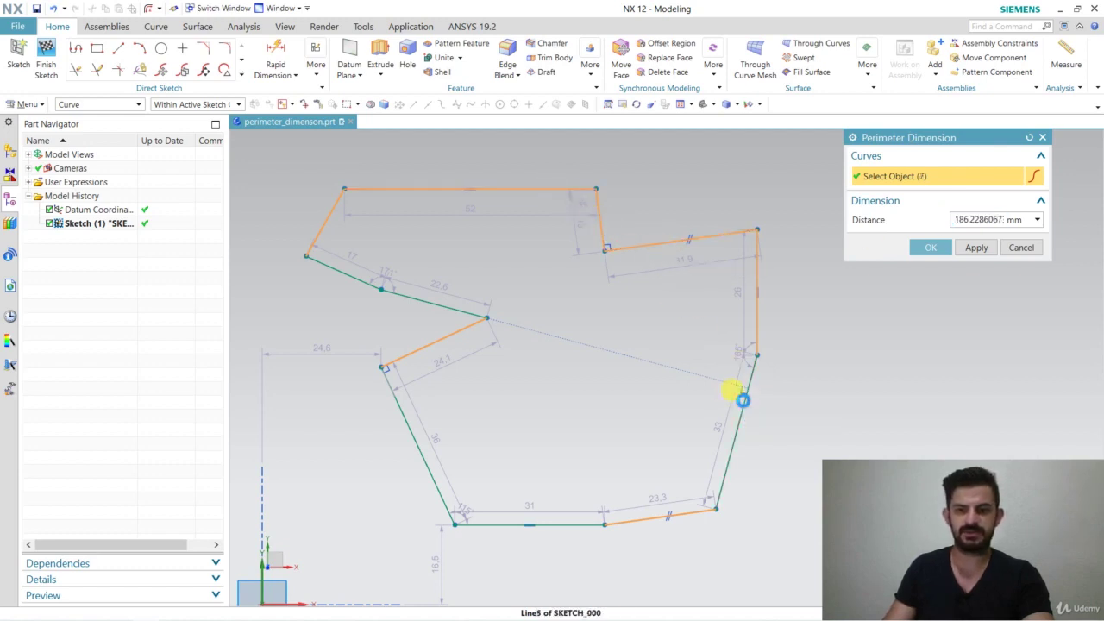
pyautogui.click(513, 524)
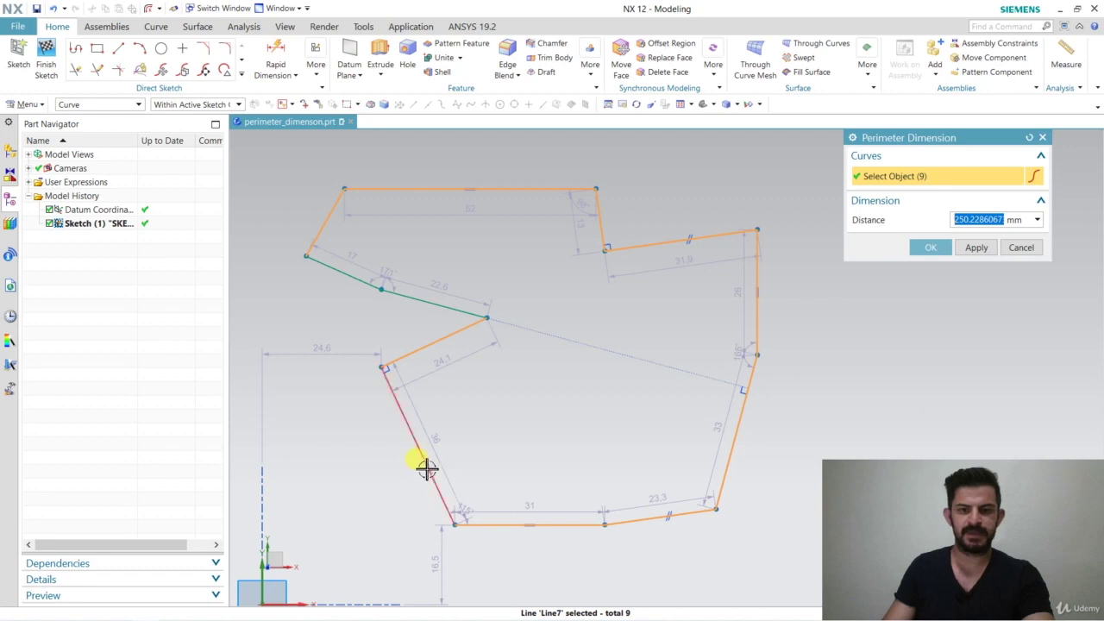
pyautogui.click(425, 463)
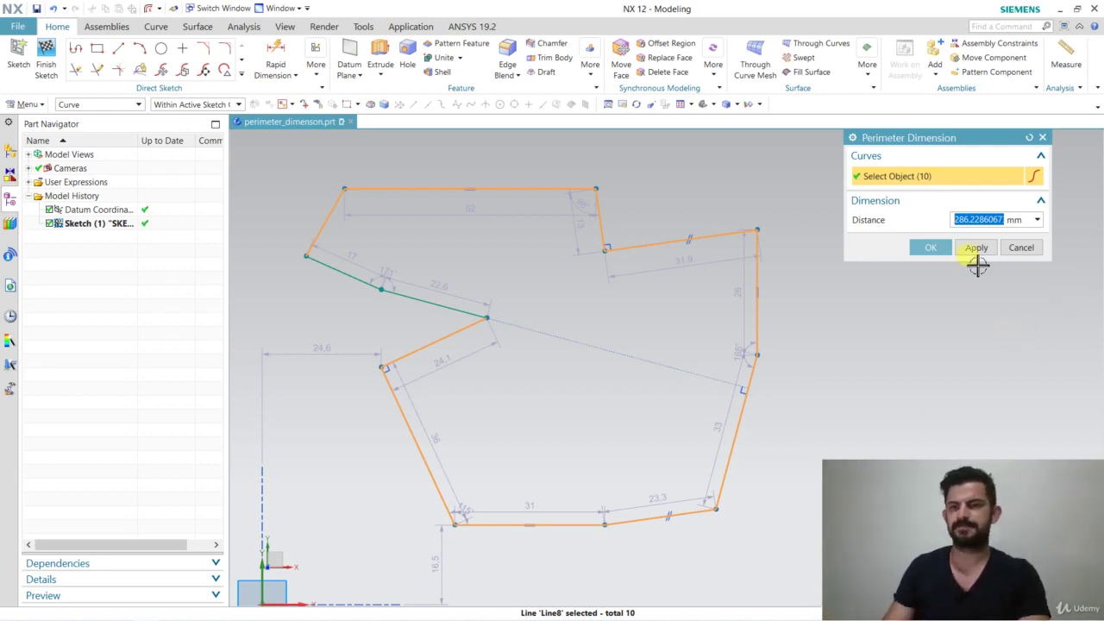
pyautogui.click(930, 247)
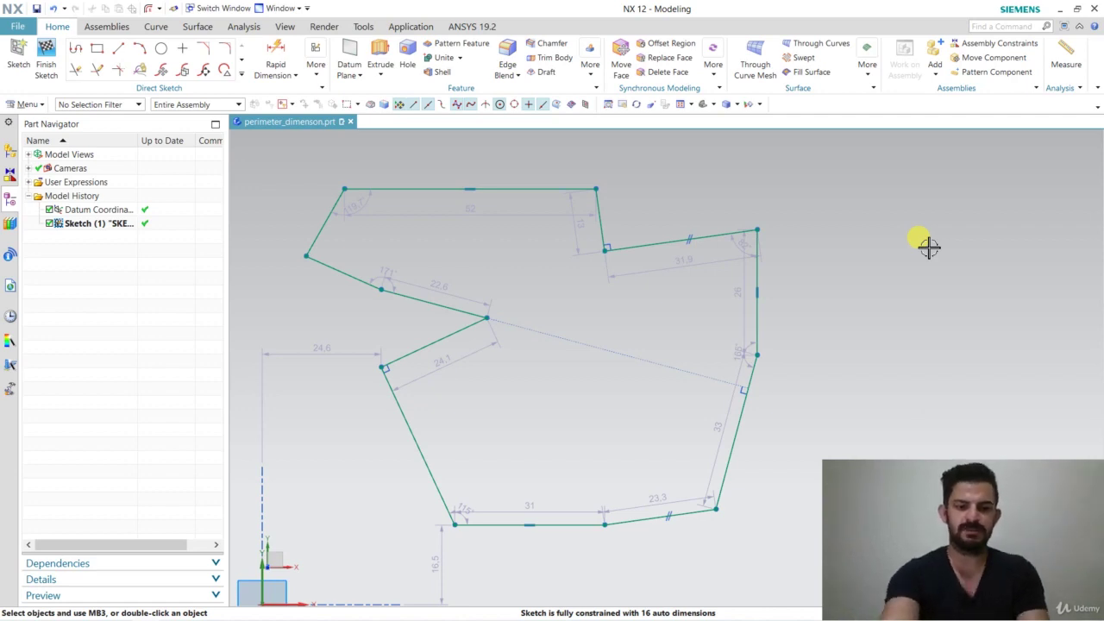
# - Examine the perimeter expression's formula, value, units, source and group in the Expressions table, and close it
pyautogui.press('F7')
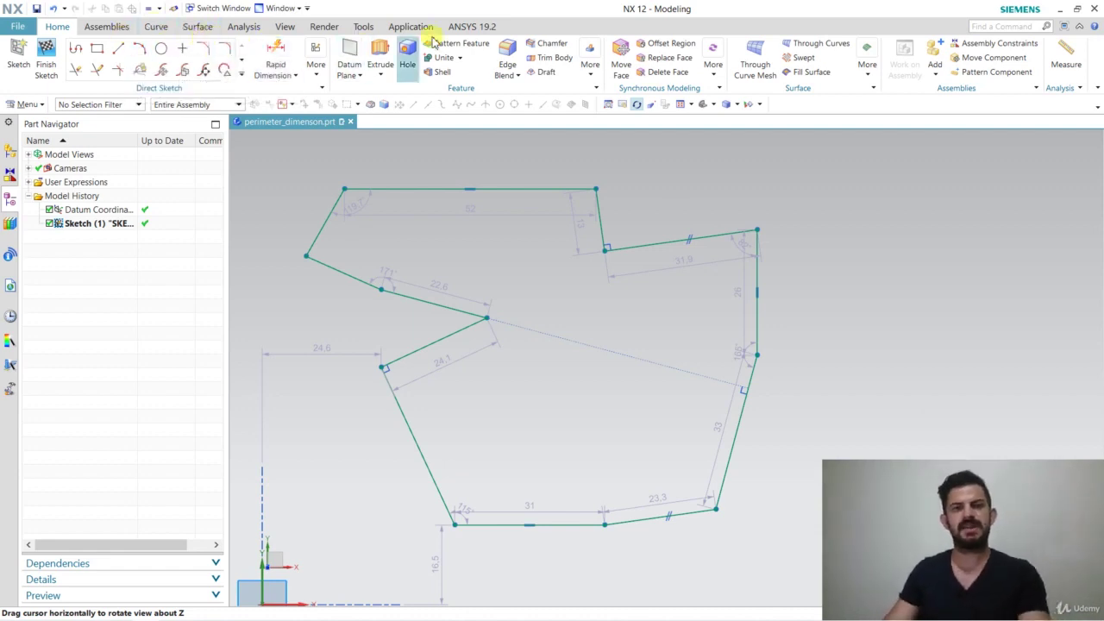
pyautogui.click(363, 26)
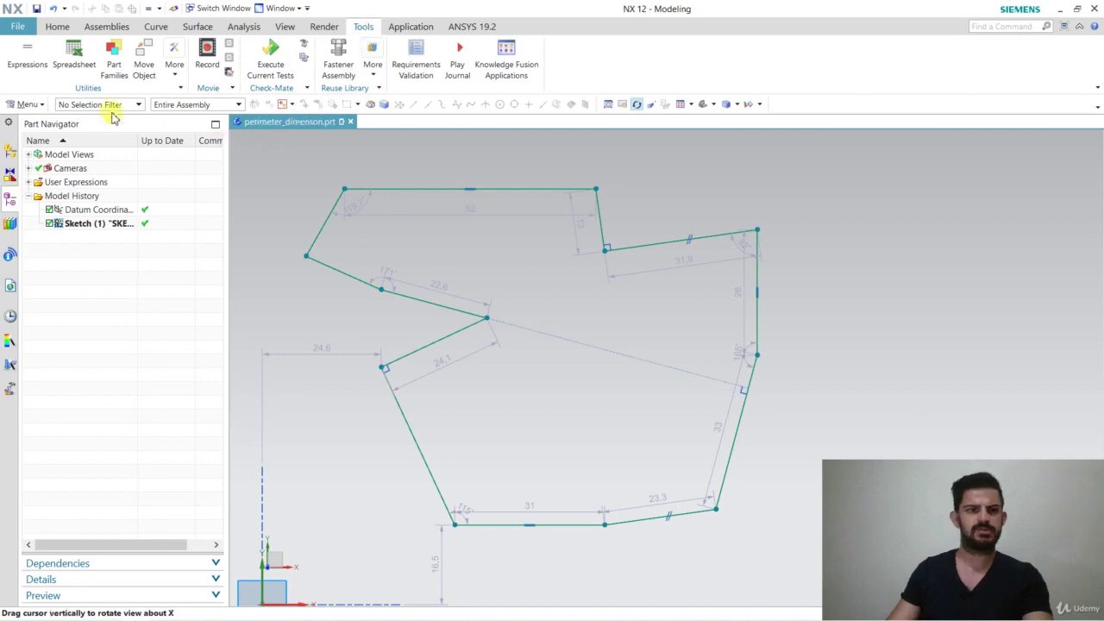
pyautogui.click(37, 74)
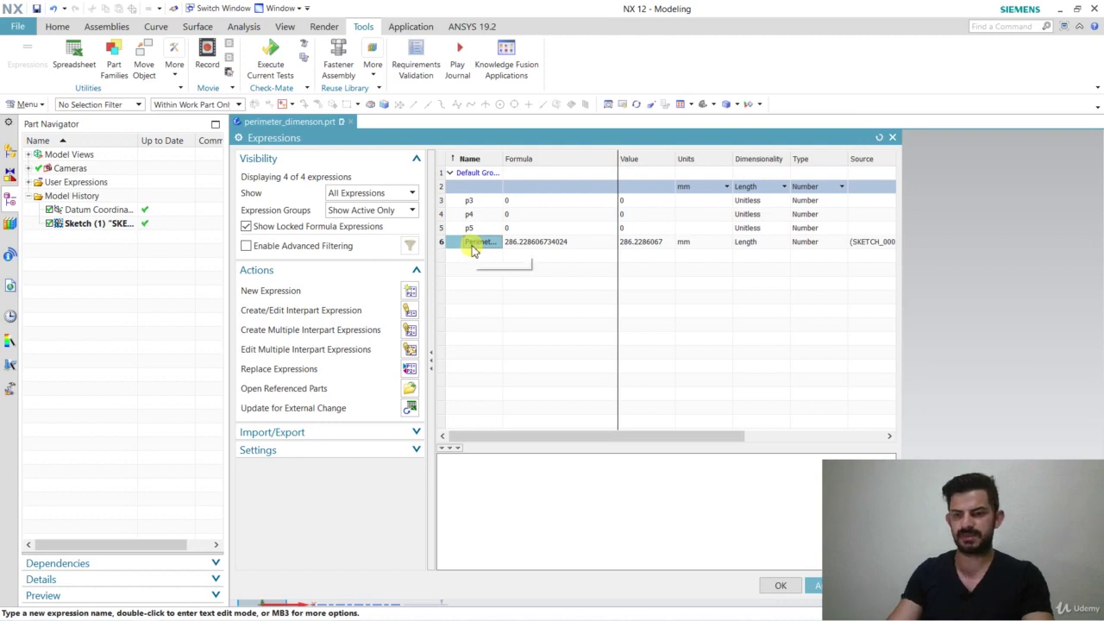
pyautogui.click(474, 245)
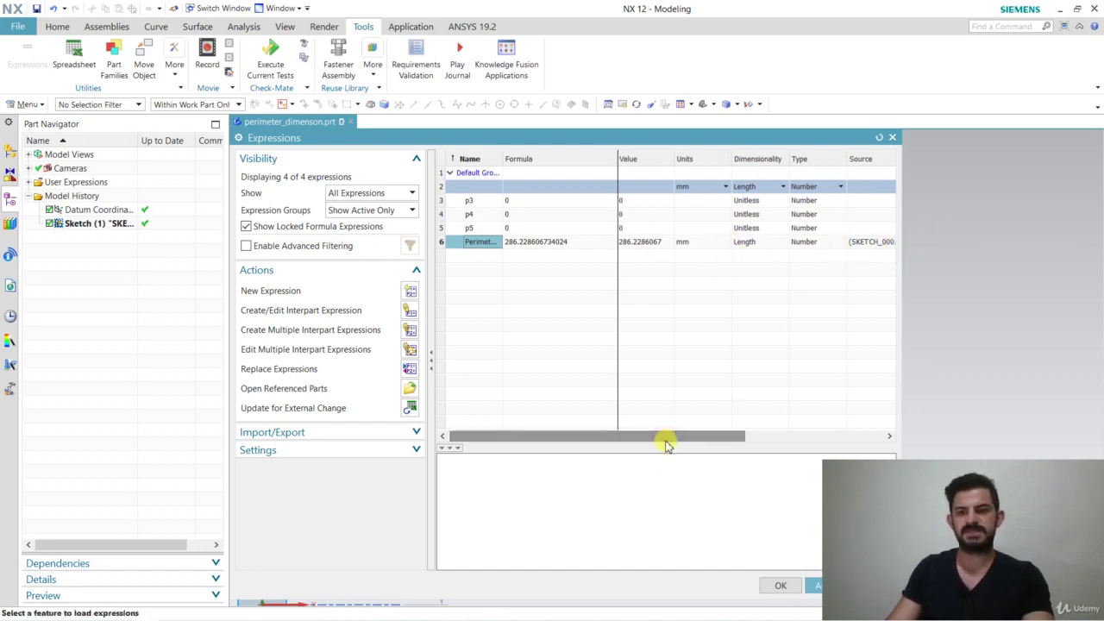
pyautogui.moveTo(665, 438); pyautogui.dragTo(858, 430)
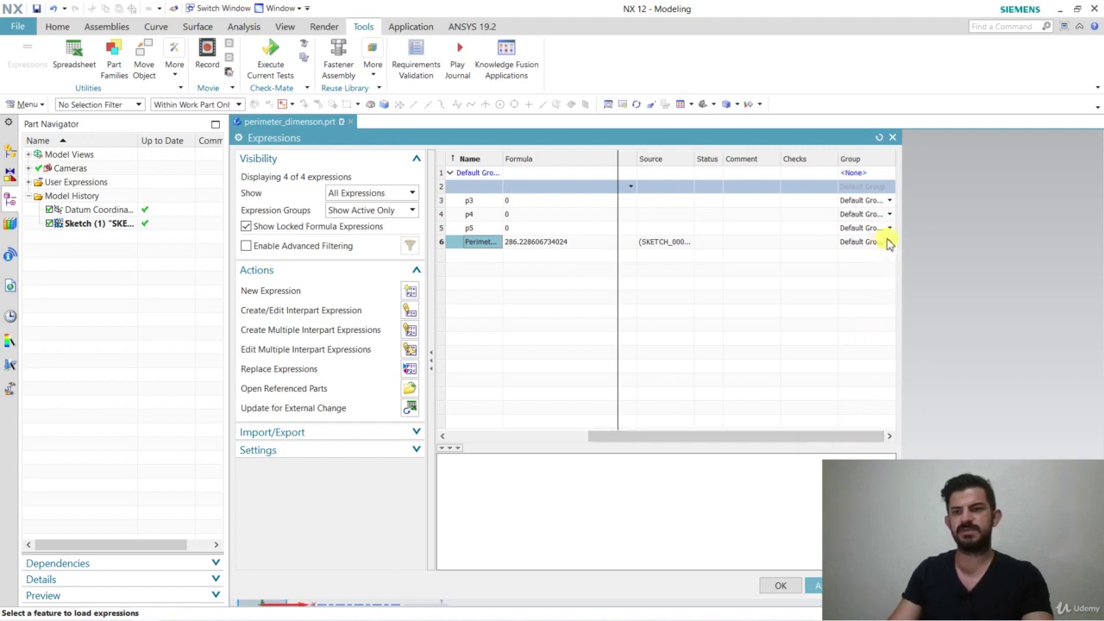
pyautogui.click(878, 242)
pyautogui.click(890, 243)
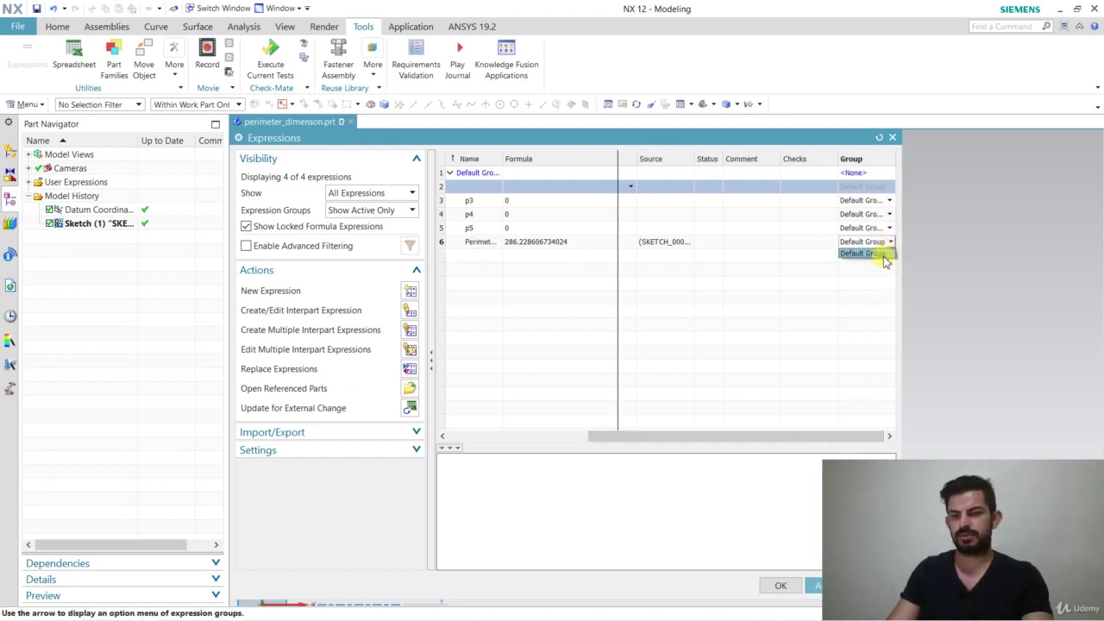
pyautogui.click(883, 255)
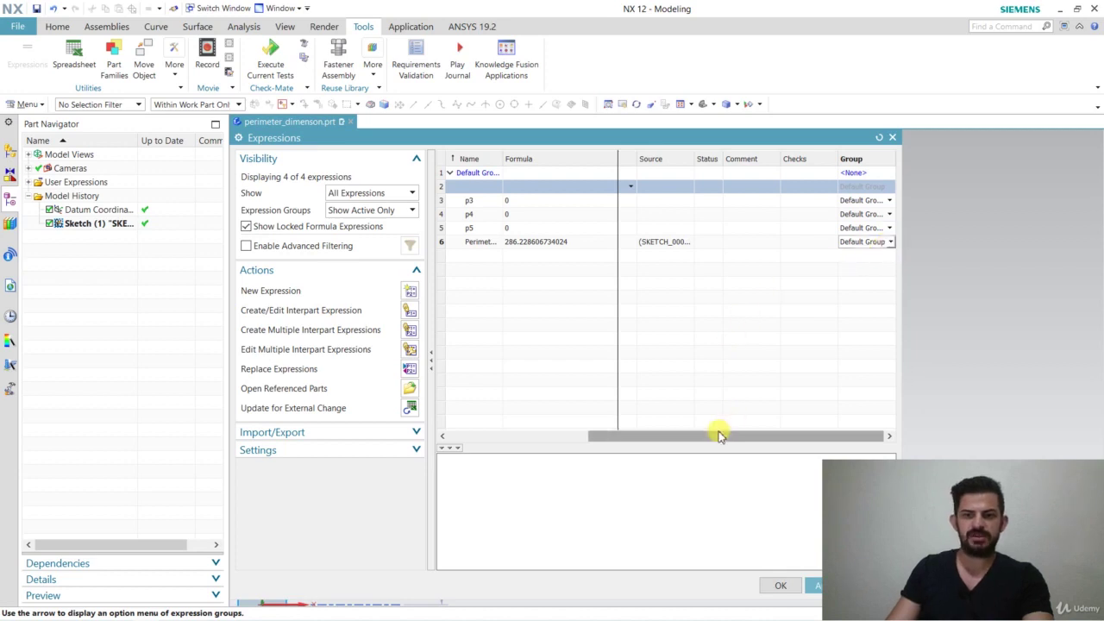
pyautogui.moveTo(721, 436); pyautogui.dragTo(581, 436)
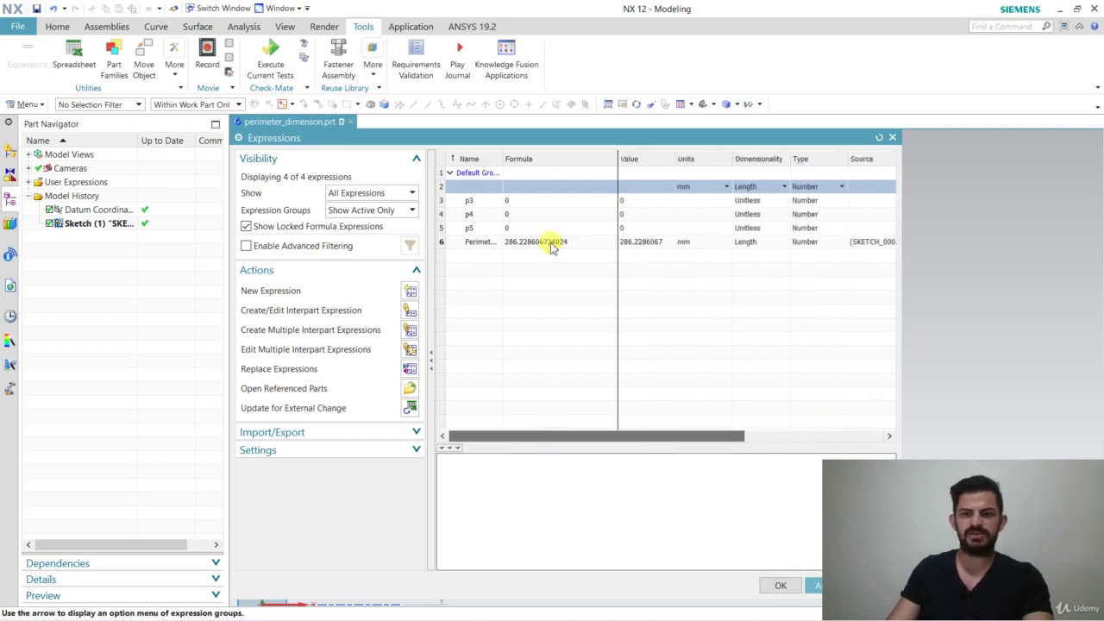
pyautogui.middleClick(684, 287)
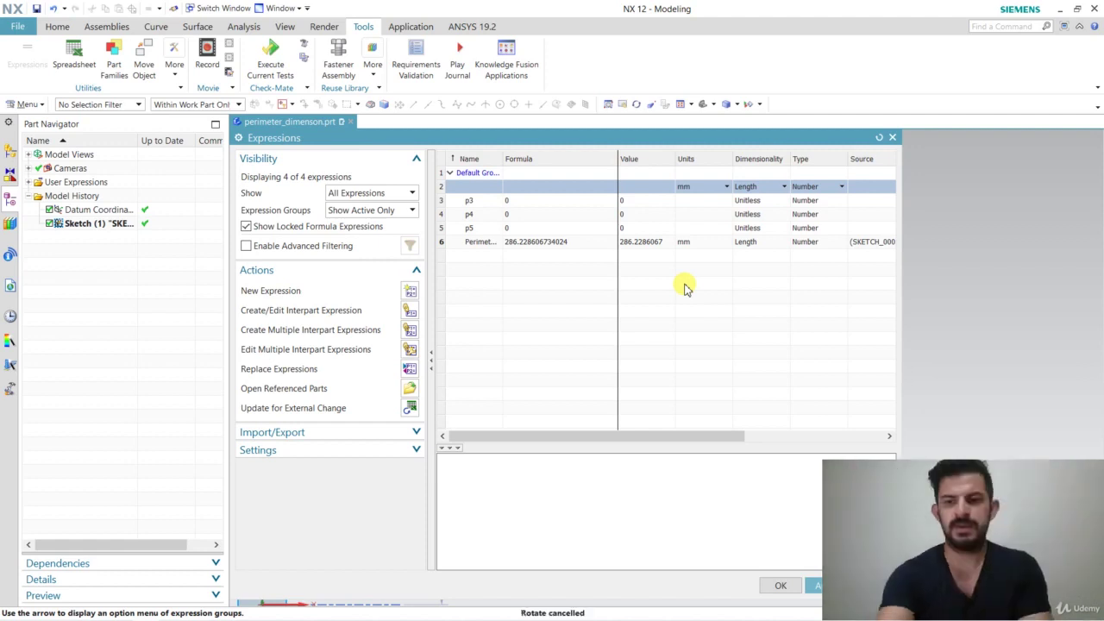
pyautogui.click(894, 139)
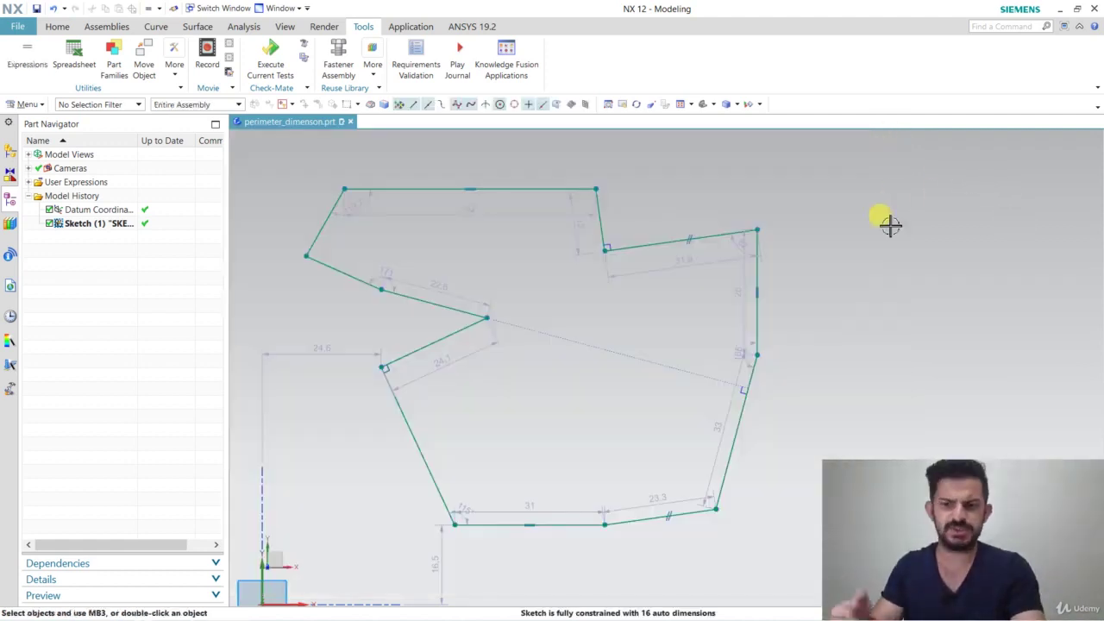
pyautogui.scroll(-3, 932, 240)
pyautogui.scroll(2, 975, 250)
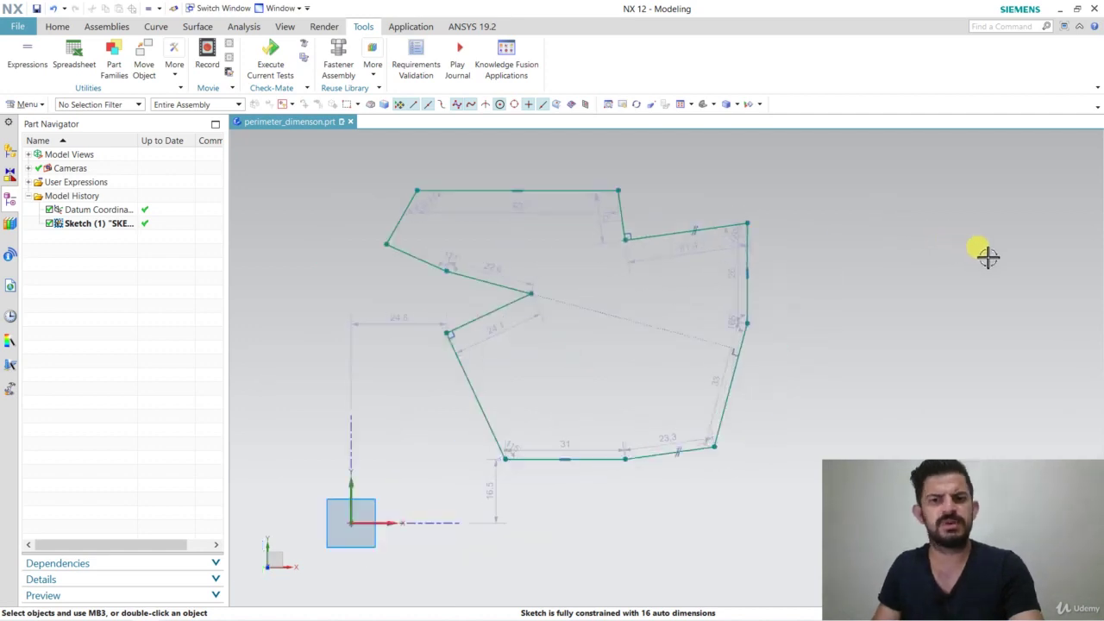
pyautogui.click(57, 26)
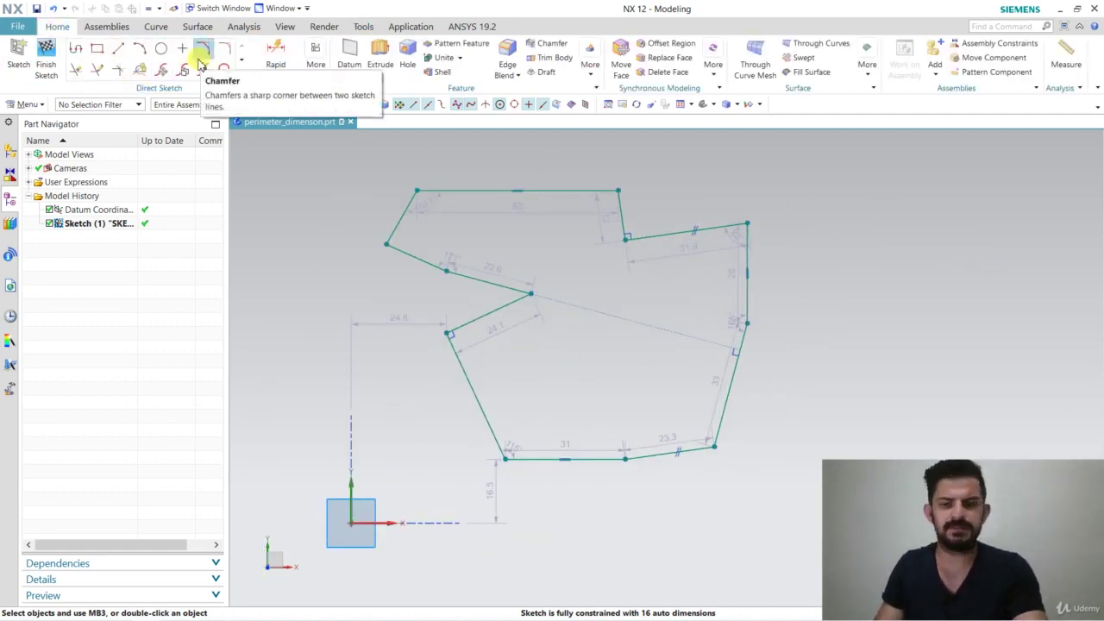
# - Sketch a rectangle about 112 mm wide and 55 mm high, set apart to the right of the irregular profile
pyautogui.click(96, 49)
pyautogui.scroll(-3, 860, 256)
pyautogui.scroll(5, 932, 261)
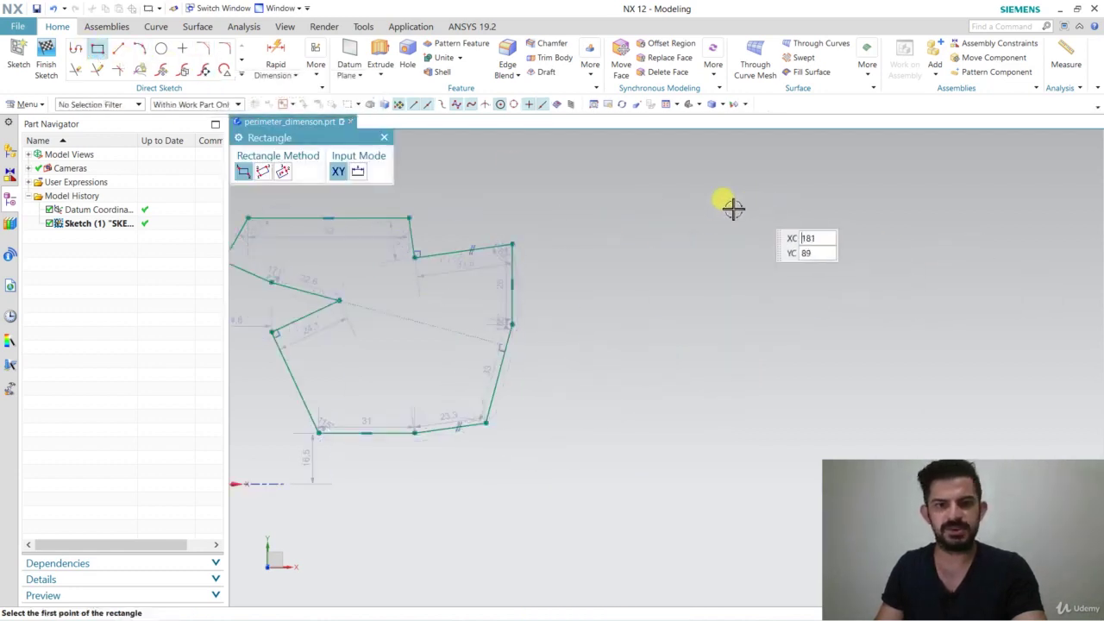
pyautogui.click(672, 209)
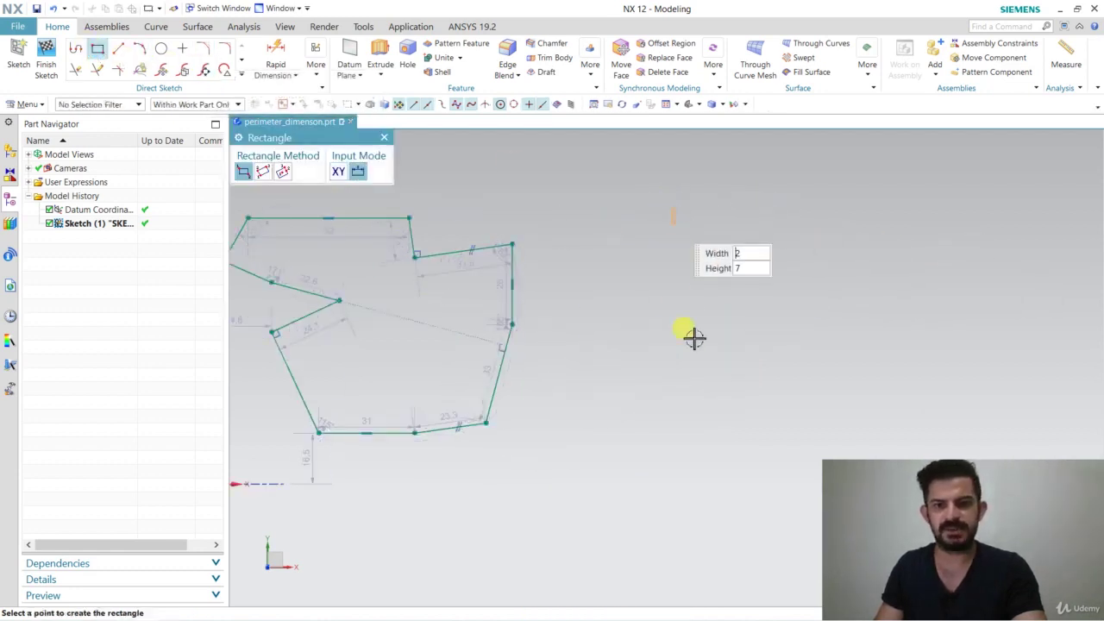
pyautogui.click(1018, 380)
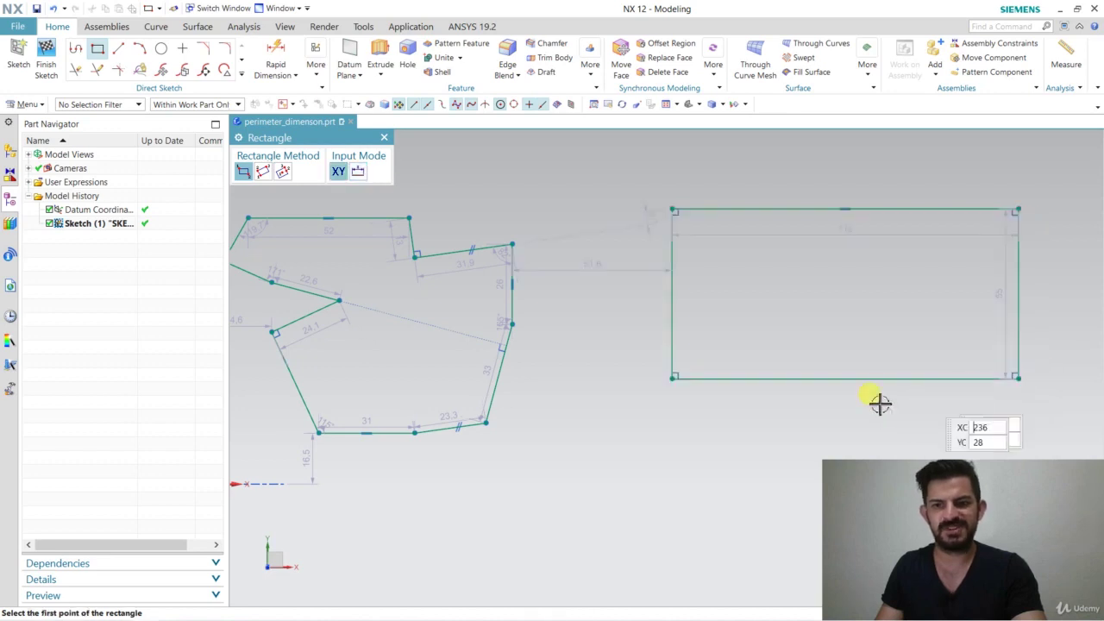
pyautogui.click(384, 139)
# - Draw a circle about 35 mm in diameter on the midpoint of the rectangle's left edge and a smaller one on its upper edge's midpoint
pyautogui.click(158, 49)
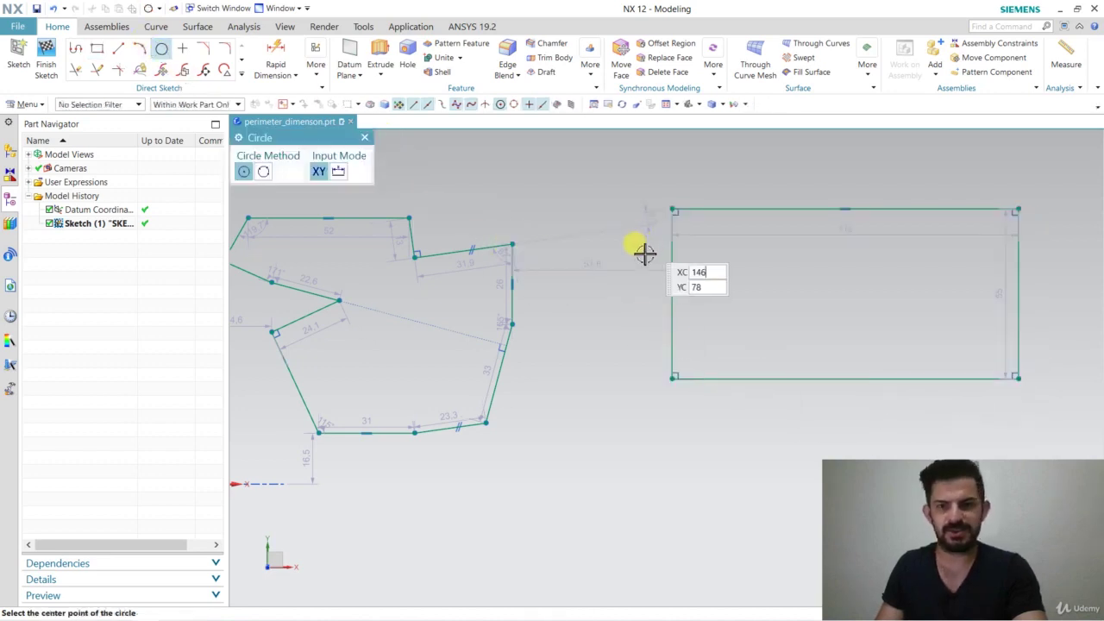
pyautogui.click(672, 298)
pyautogui.press('Return')
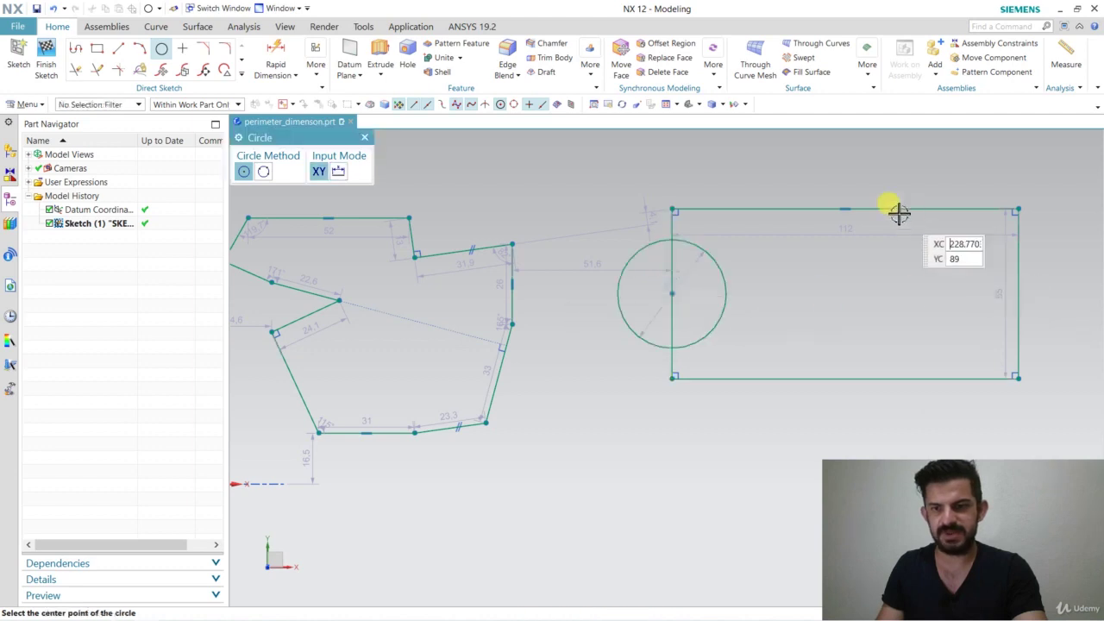
pyautogui.click(846, 208)
pyautogui.click(850, 191)
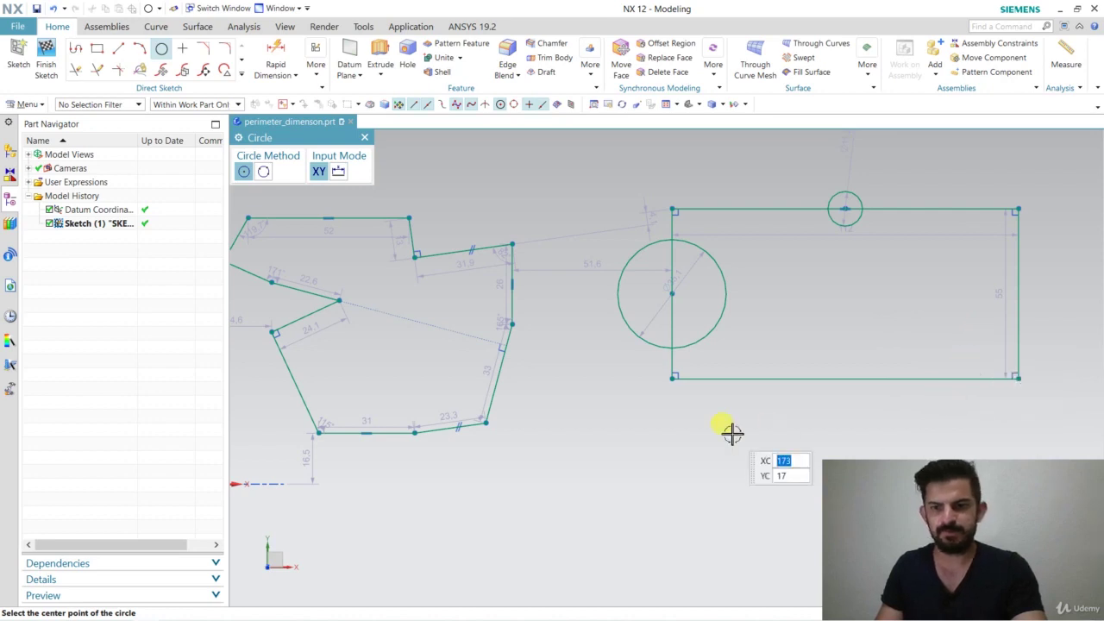
# - Add a circle of 35.1 mm diameter centred on the midpoint of the rectangle's right edge
pyautogui.click(1019, 295)
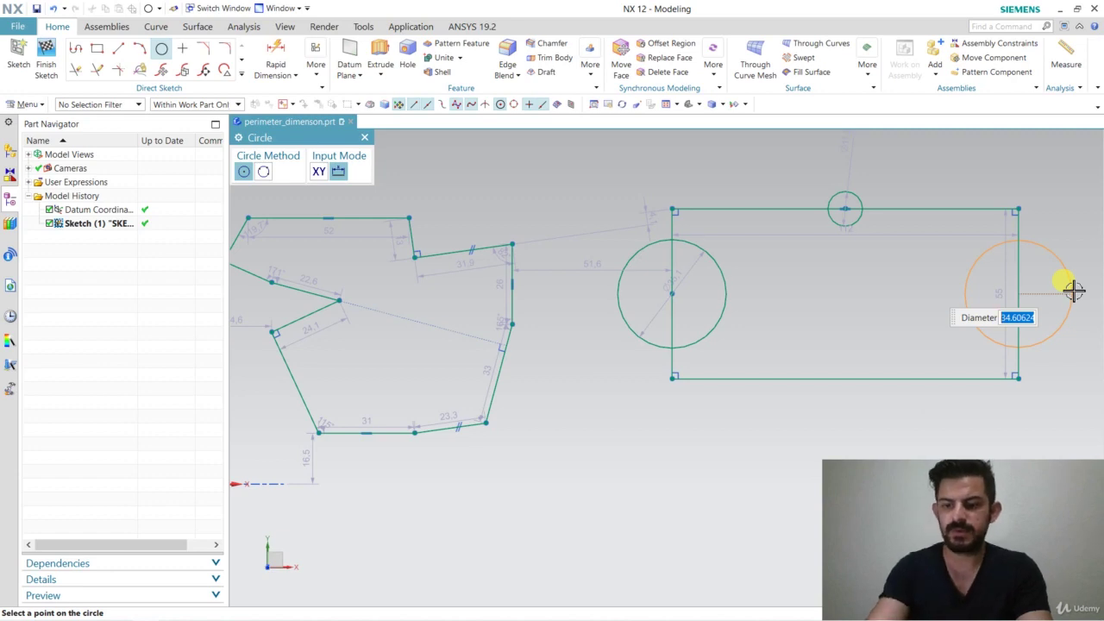
pyautogui.write('35')
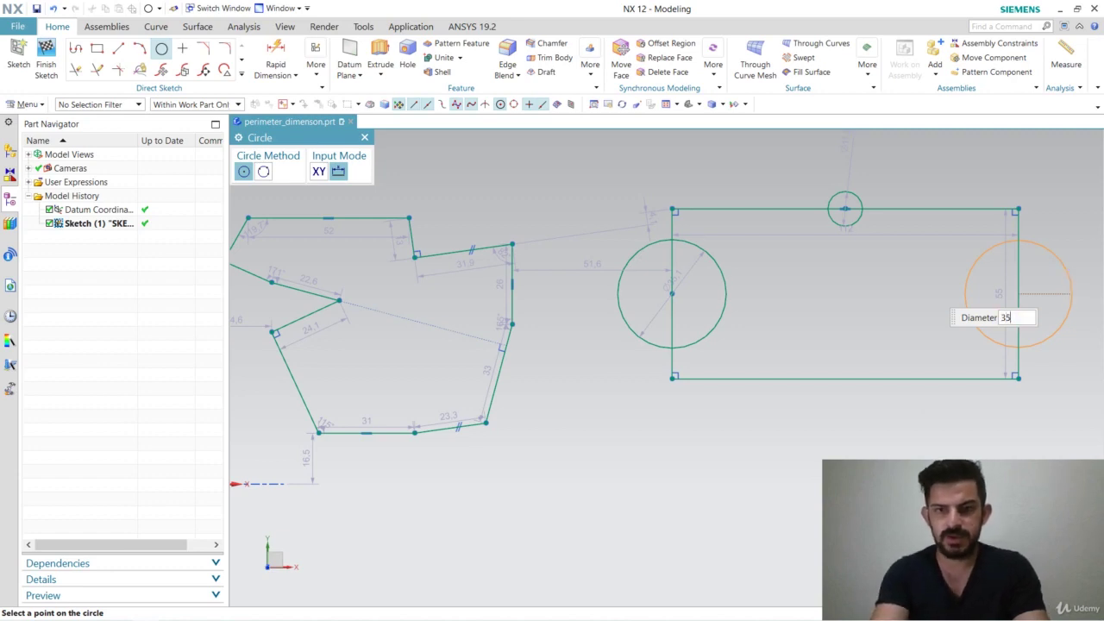
pyautogui.write('1')
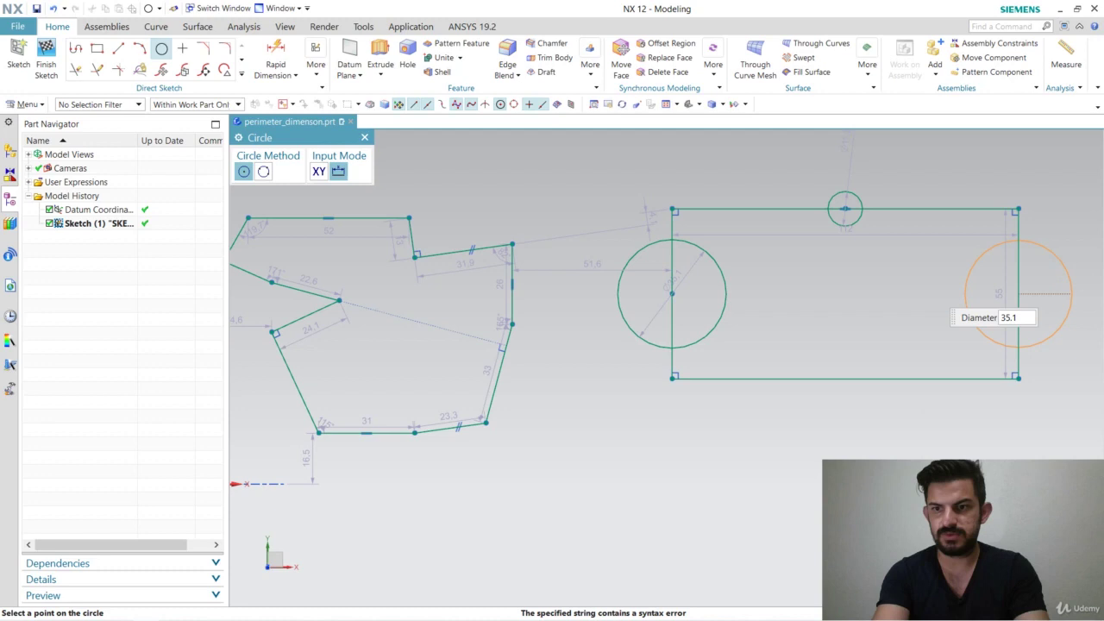
pyautogui.press('Return')
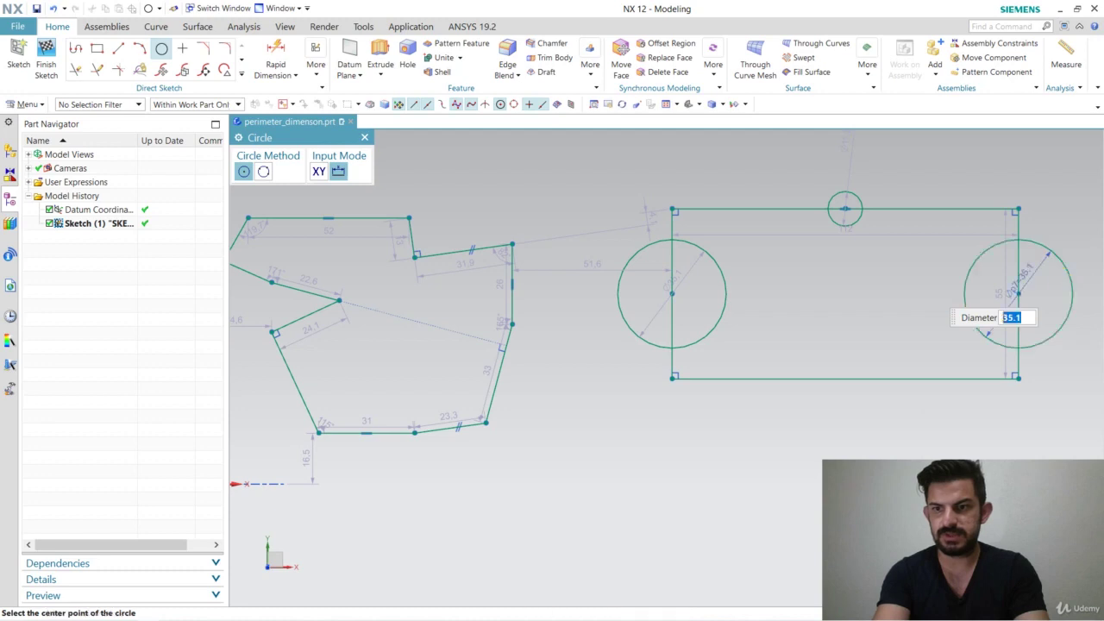
pyautogui.press('Escape')
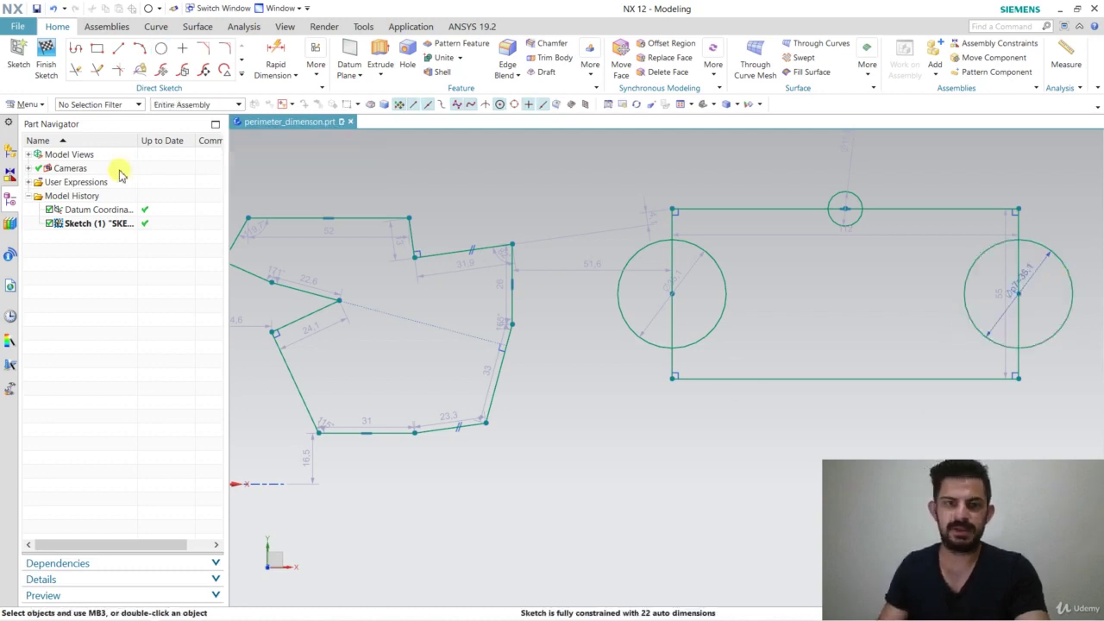
# - Trim the circles' inner halves and the rectangle edge segments they span, leaving one closed outline with three outward arcs
pyautogui.click(242, 74)
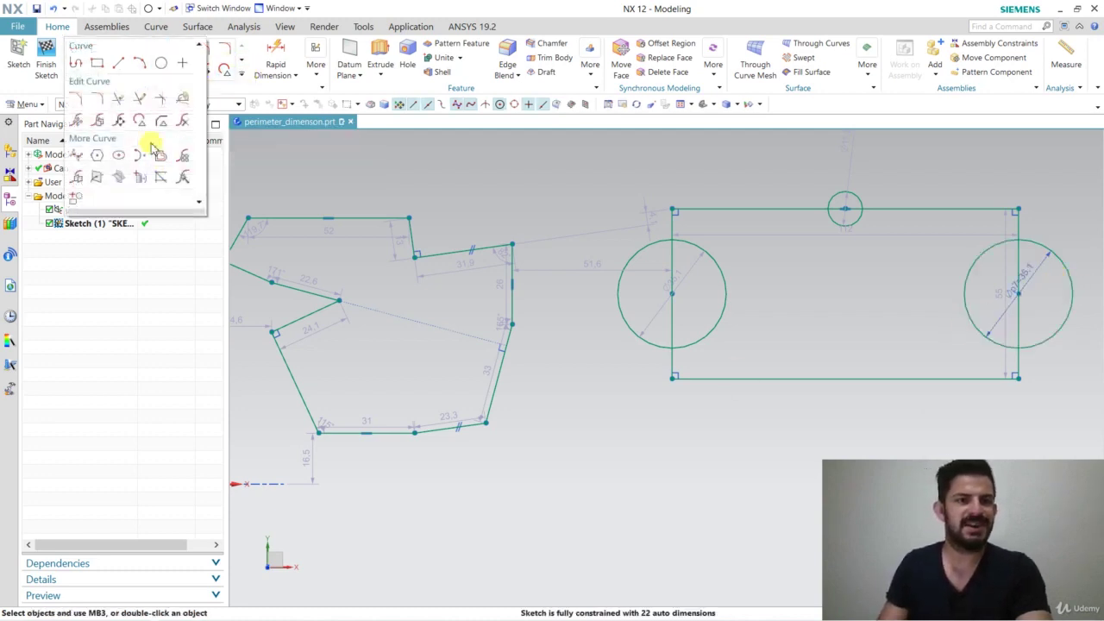
pyautogui.click(136, 100)
pyautogui.moveTo(788, 254)
pyautogui.mouseDown()
pyautogui.moveTo(659, 281)
pyautogui.moveTo(697, 299)
pyautogui.mouseUp()
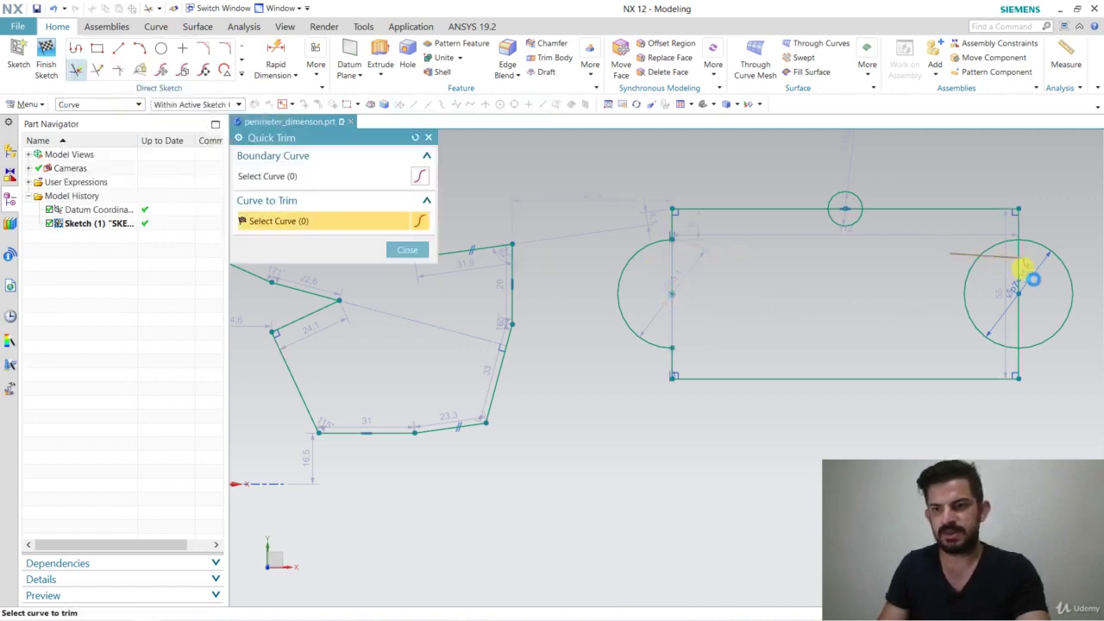
pyautogui.click(977, 319)
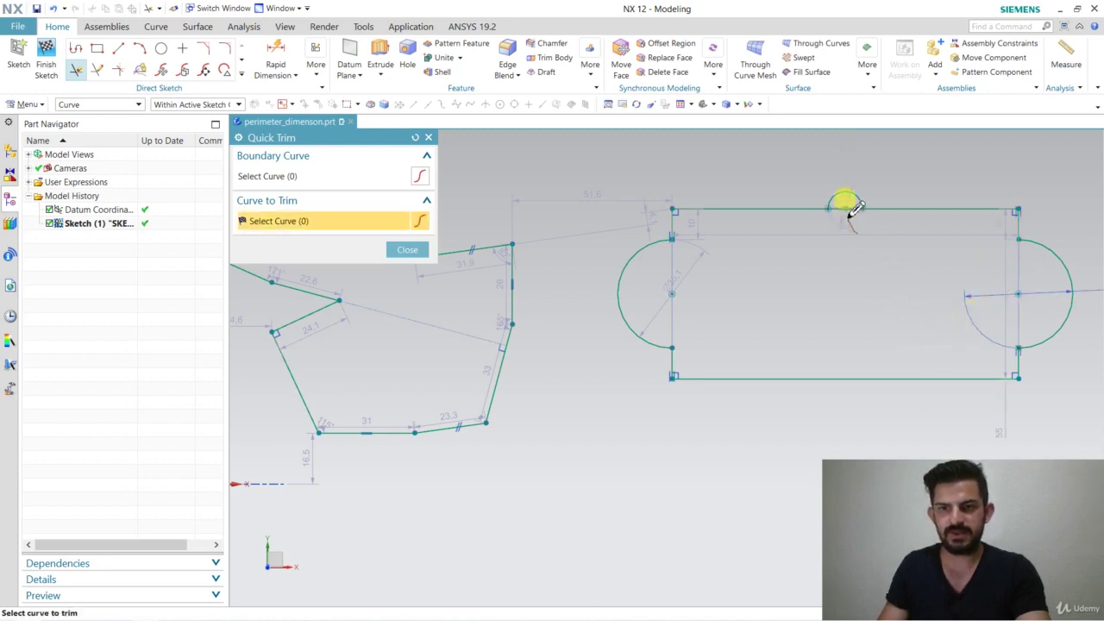
pyautogui.click(845, 207)
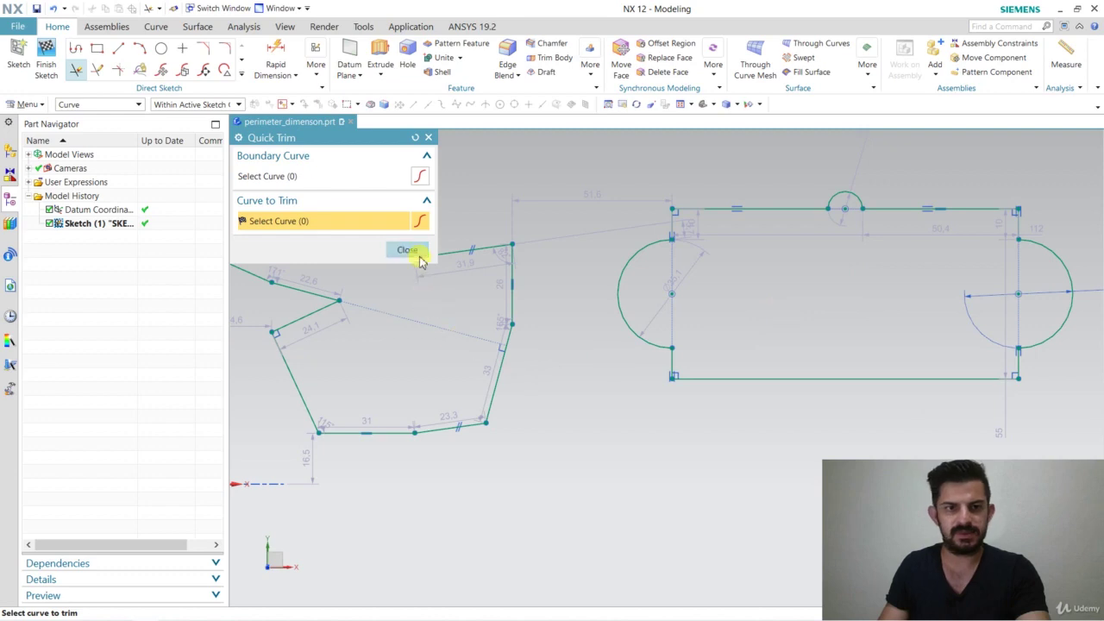
pyautogui.click(407, 251)
# - Add a perimeter dimension over the left arc, the short line above it, the upper edge's left line and the small arc
pyautogui.scroll(2, 1047, 284)
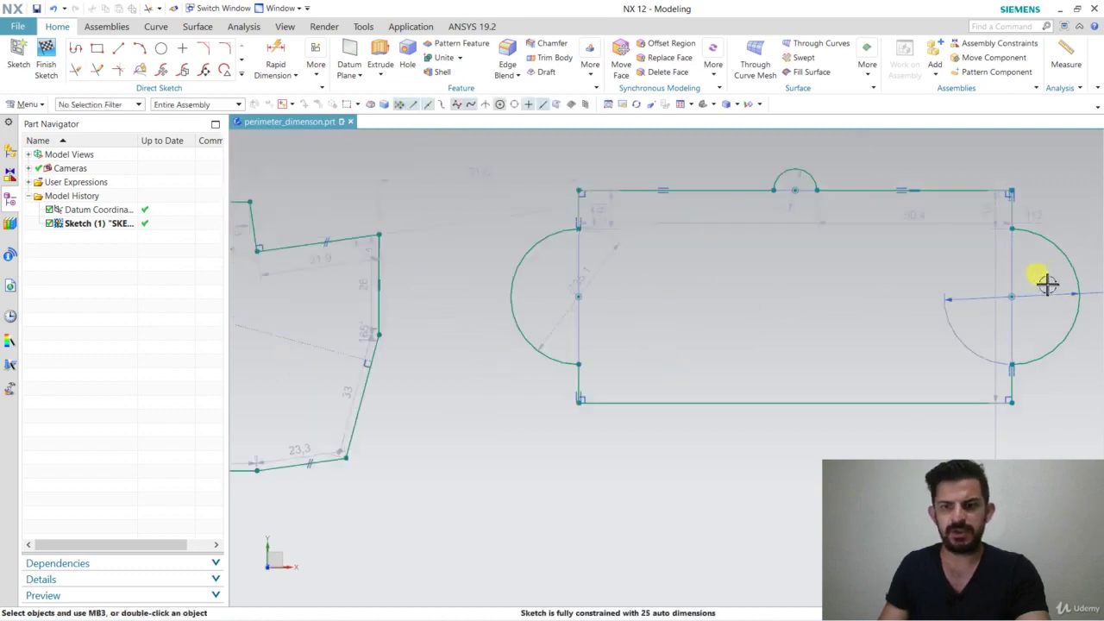
pyautogui.scroll(1, 1068, 195)
pyautogui.scroll(-1, 1070, 169)
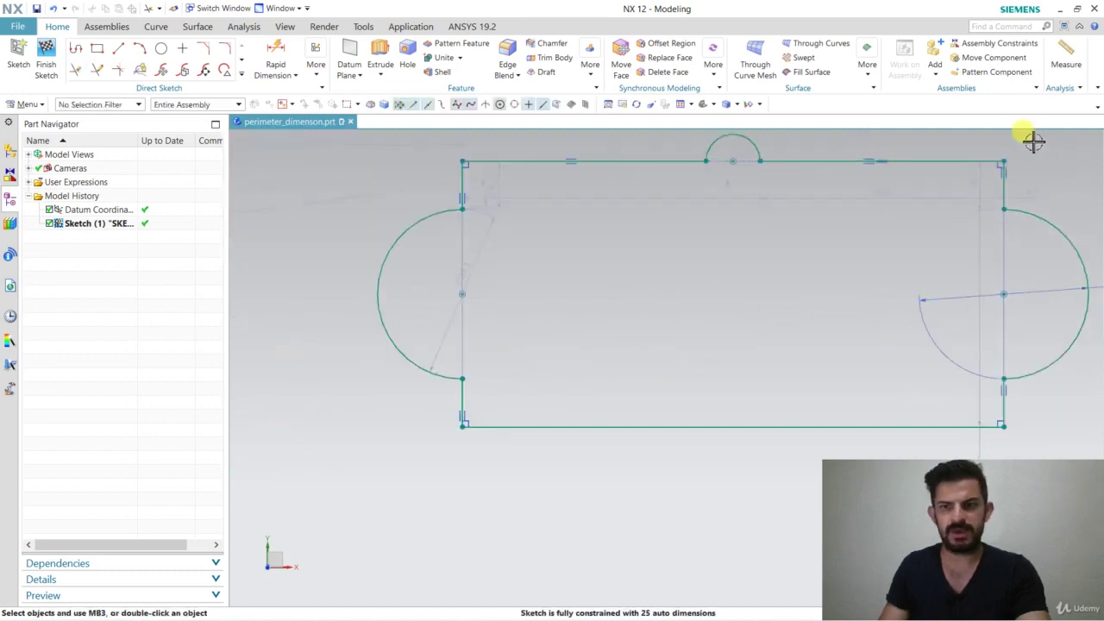
pyautogui.click(316, 65)
pyautogui.click(362, 164)
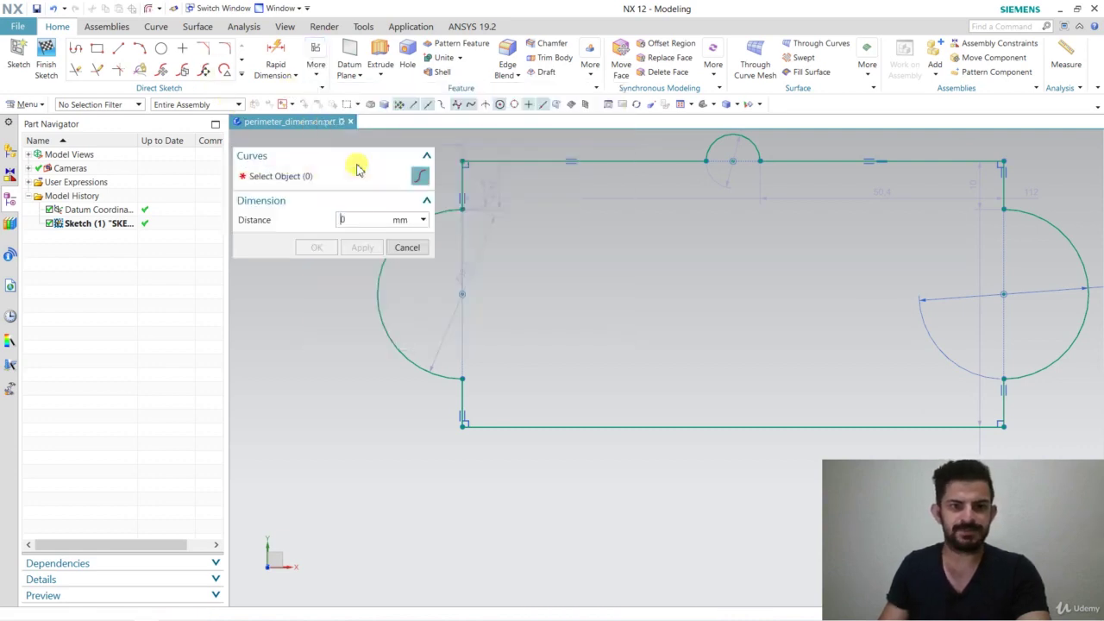
pyautogui.moveTo(362, 136); pyautogui.dragTo(370, 469)
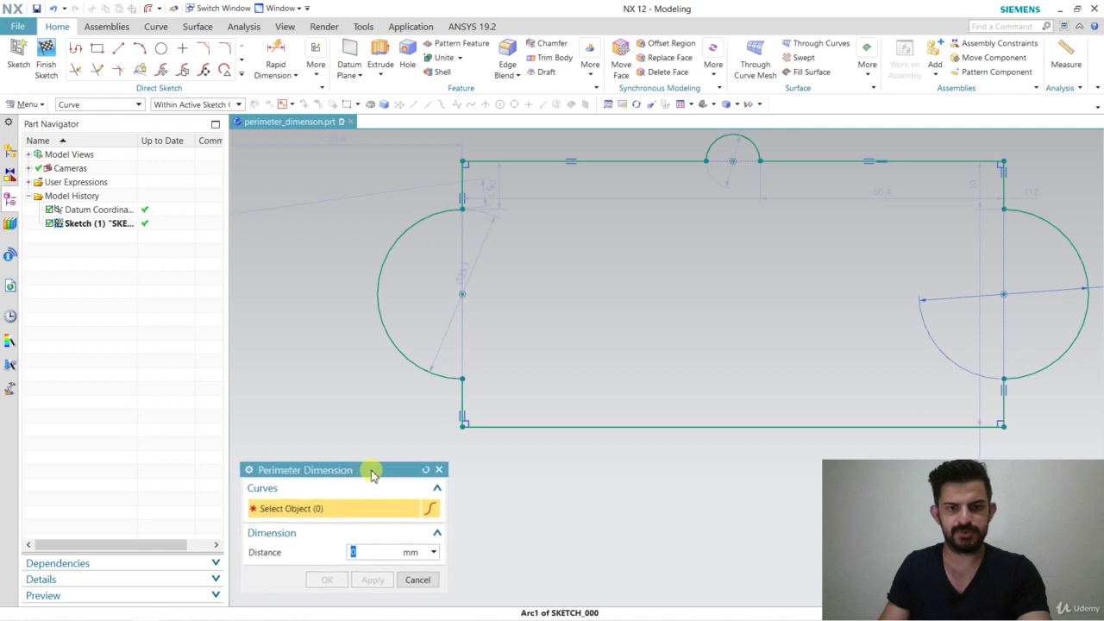
pyautogui.click(394, 340)
pyautogui.click(461, 188)
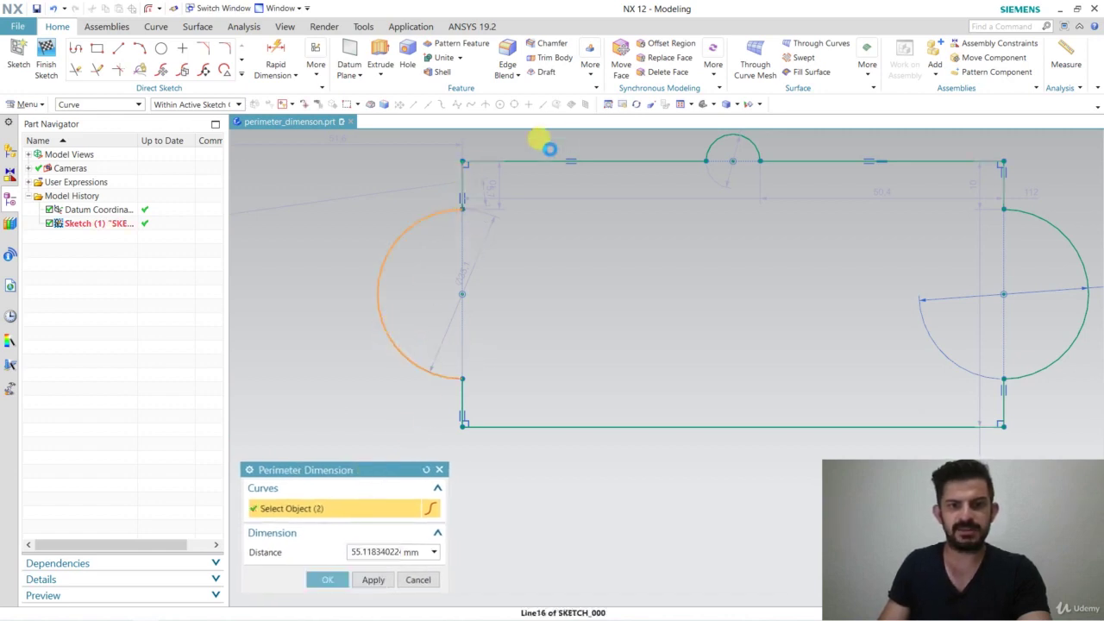
pyautogui.click(587, 161)
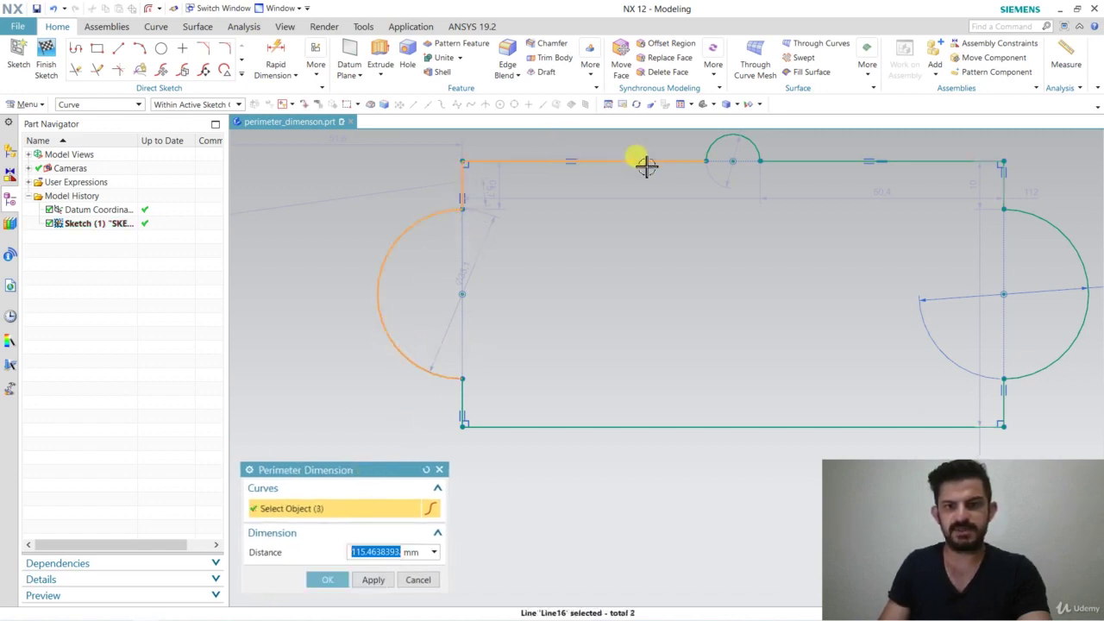
pyautogui.click(742, 136)
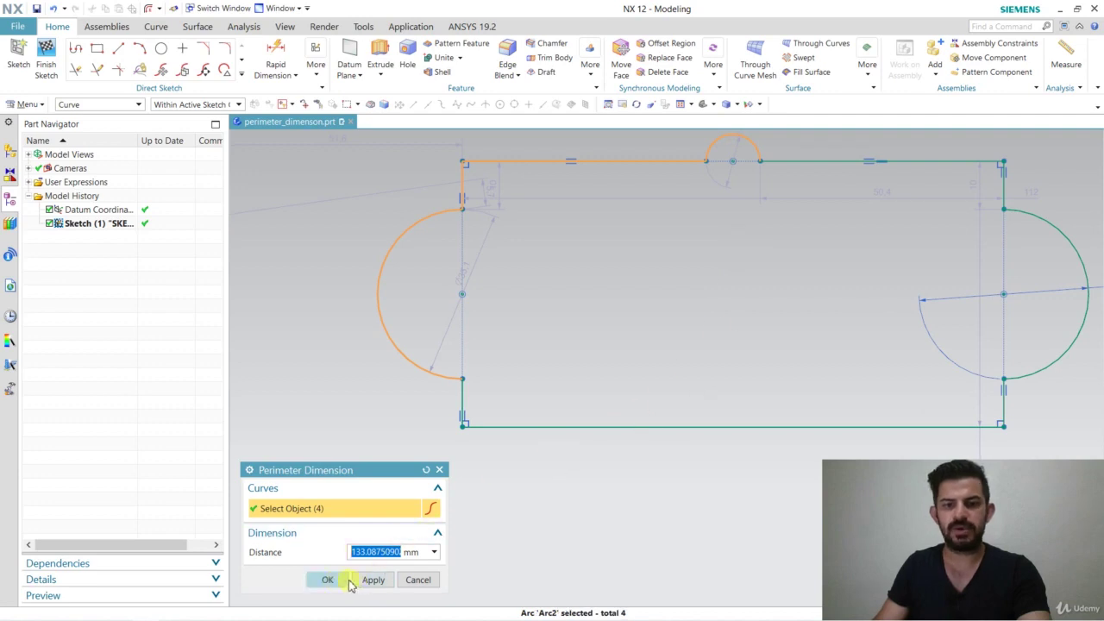
pyautogui.click(327, 579)
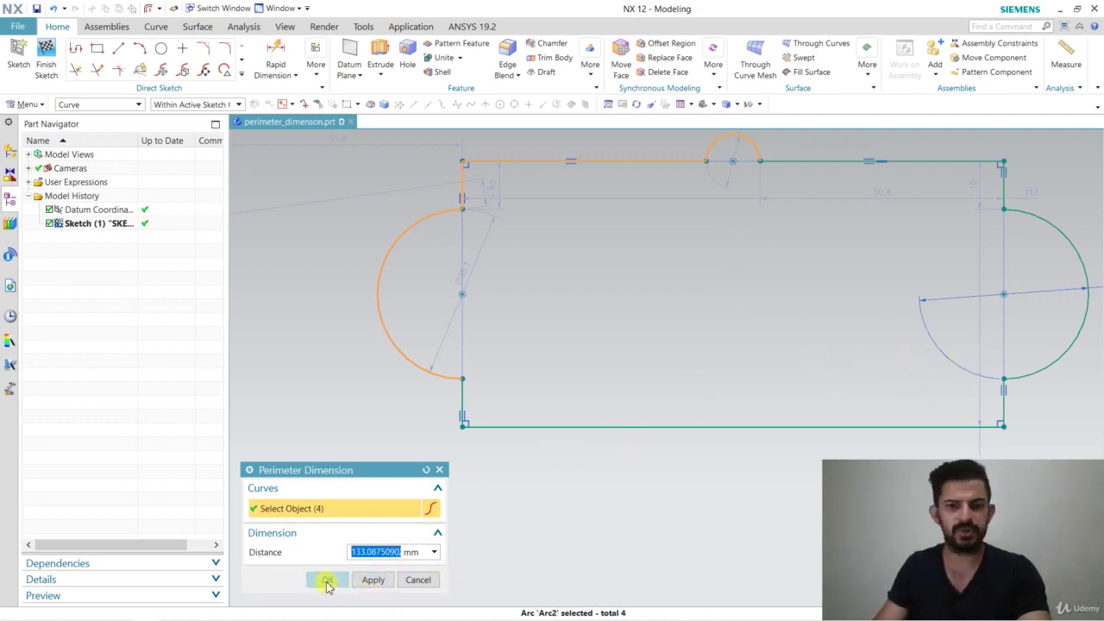
# - Add another perimeter dimension over all ten lines and arcs of the closed outline
pyautogui.click(312, 71)
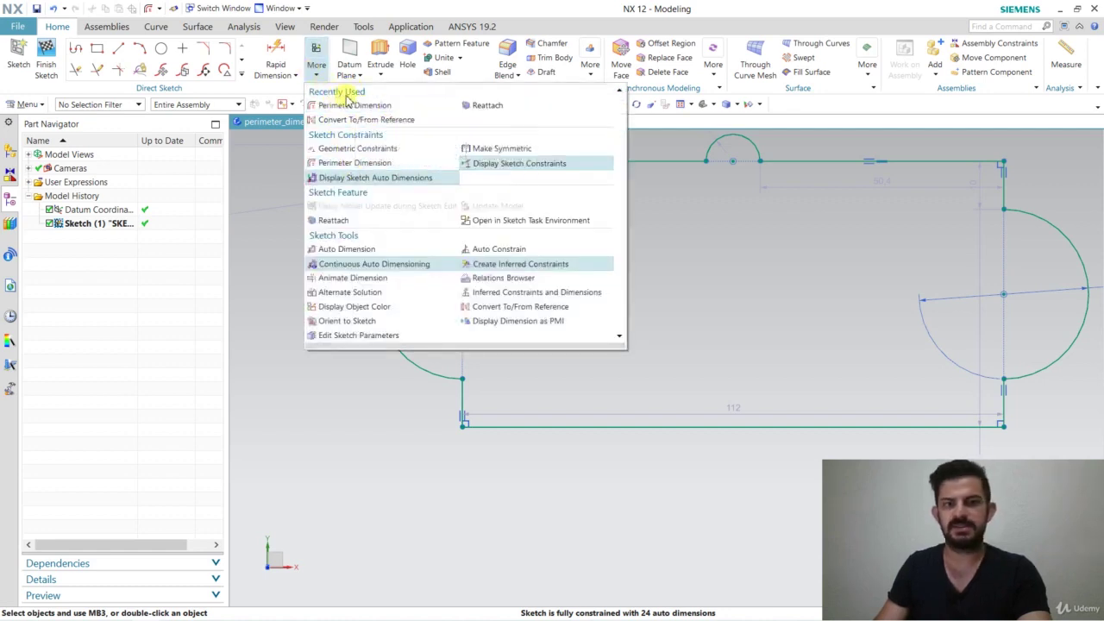
pyautogui.click(356, 107)
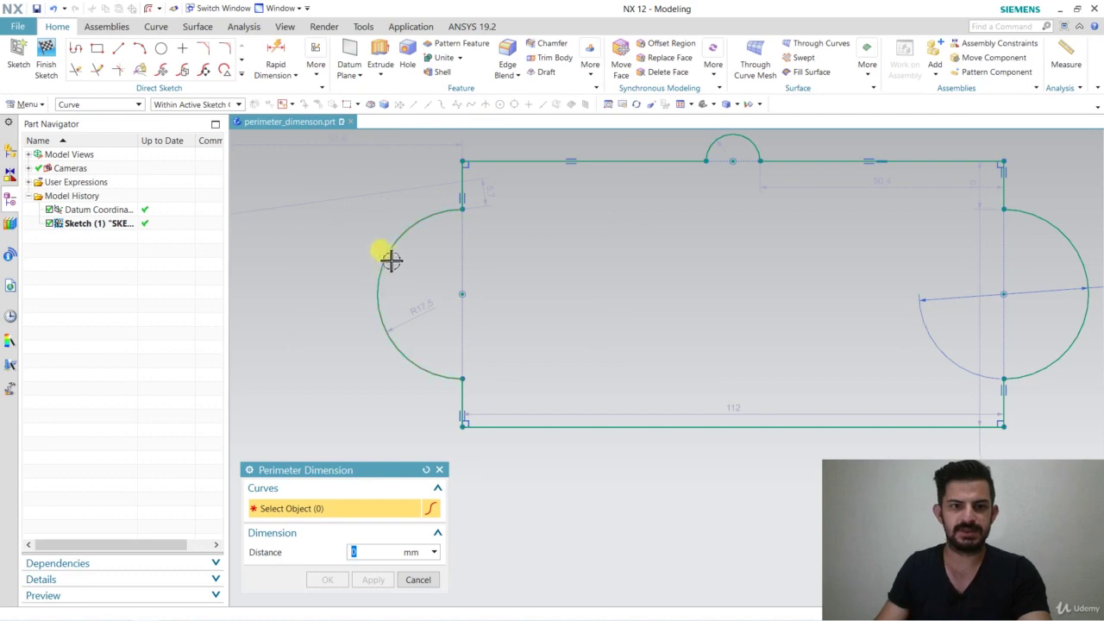
pyautogui.click(441, 211)
pyautogui.click(462, 183)
pyautogui.click(483, 162)
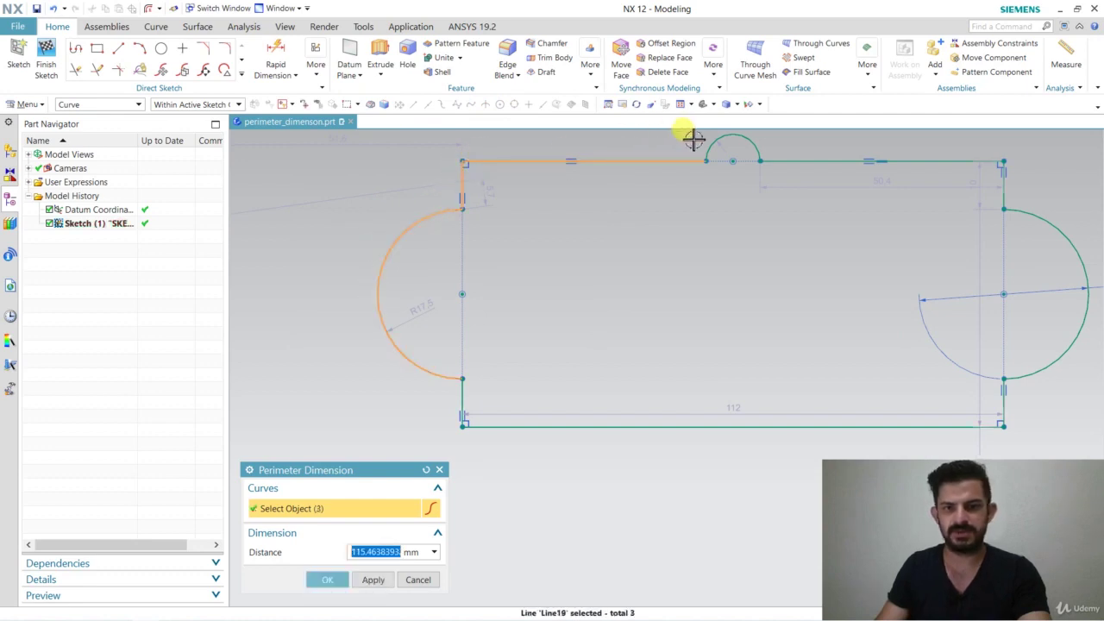
pyautogui.click(724, 140)
pyautogui.click(785, 161)
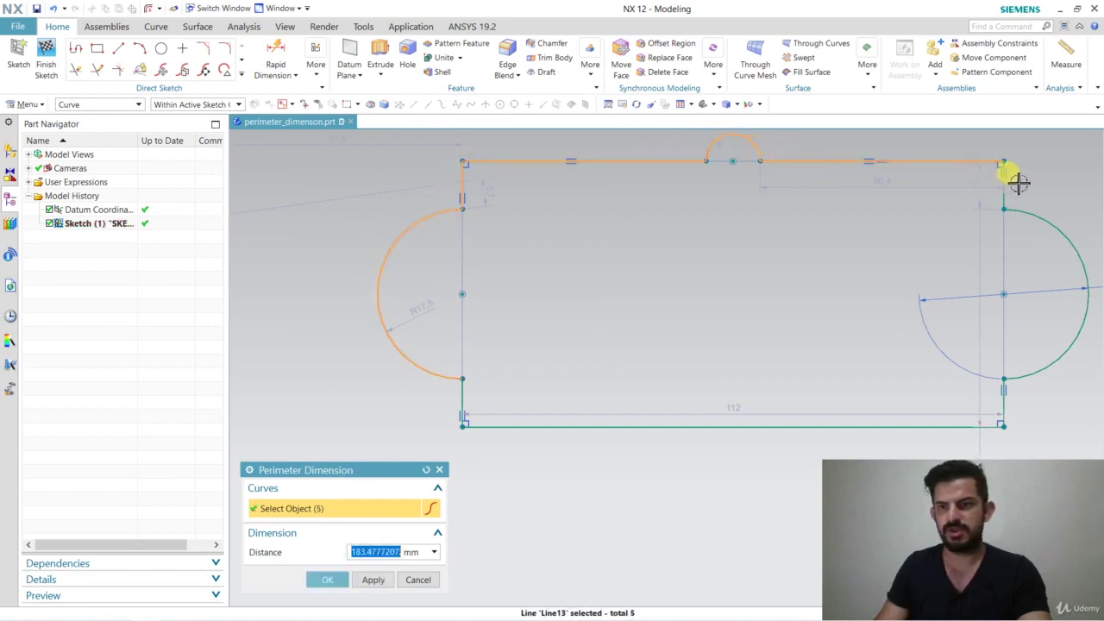
pyautogui.click(1004, 182)
pyautogui.click(1041, 222)
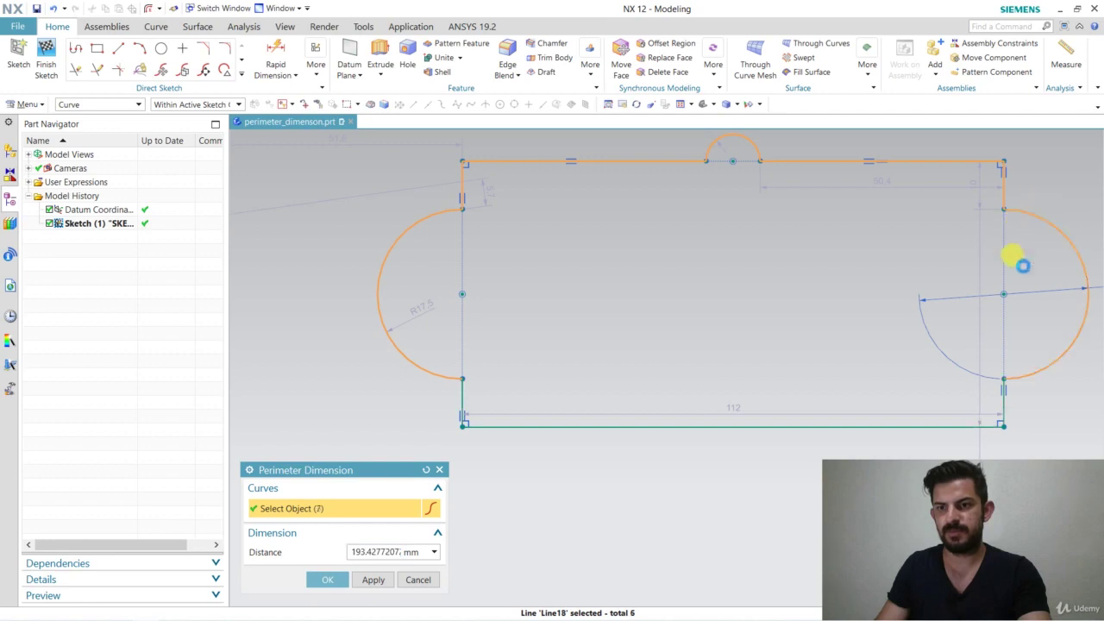
pyautogui.click(1004, 401)
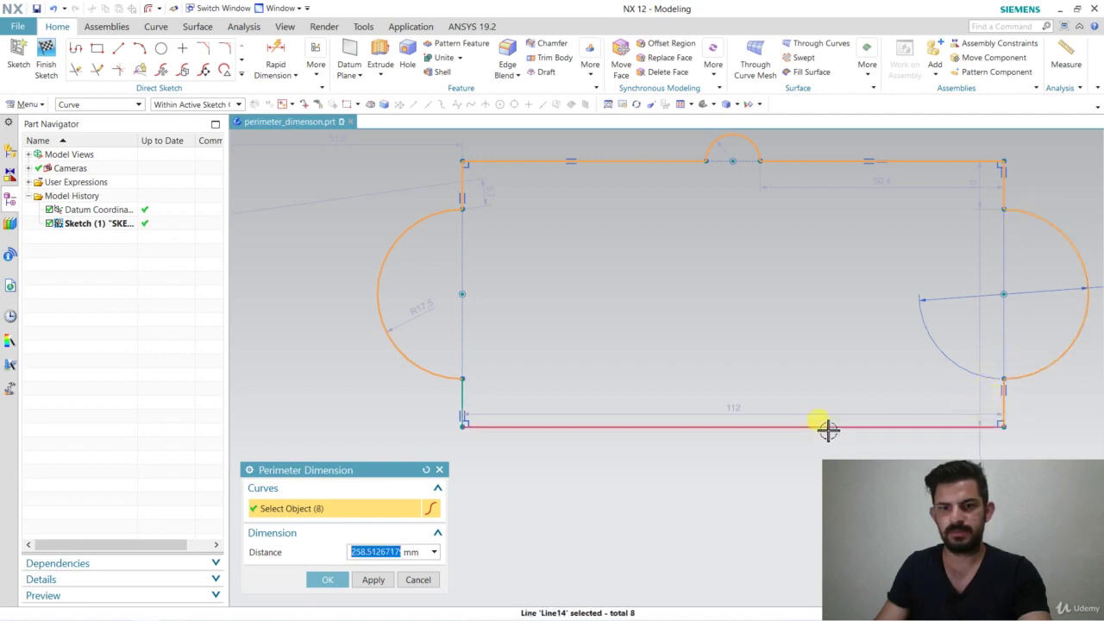
pyautogui.click(828, 427)
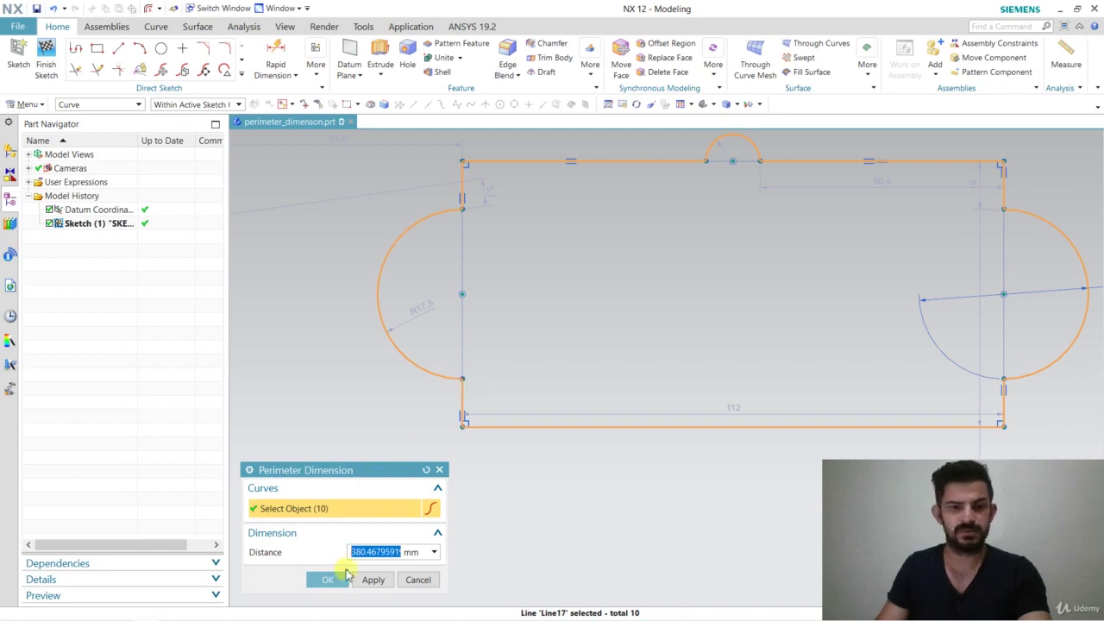
pyautogui.click(333, 579)
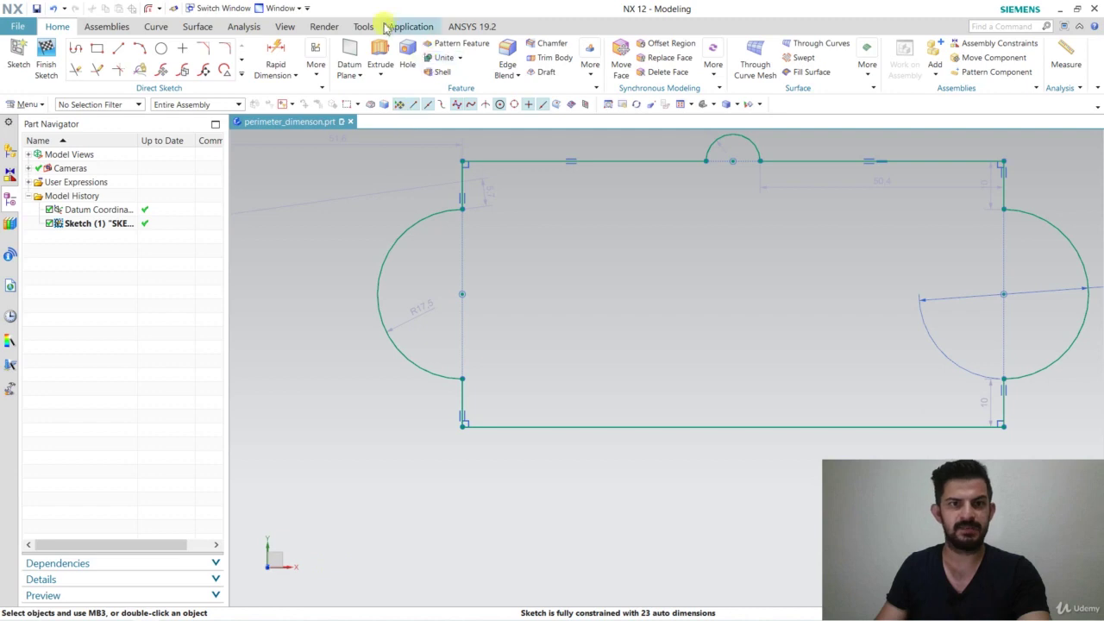
# - Examine the formulas of the three perimeter expressions in the Expressions table
pyautogui.click(358, 29)
pyautogui.click(26, 56)
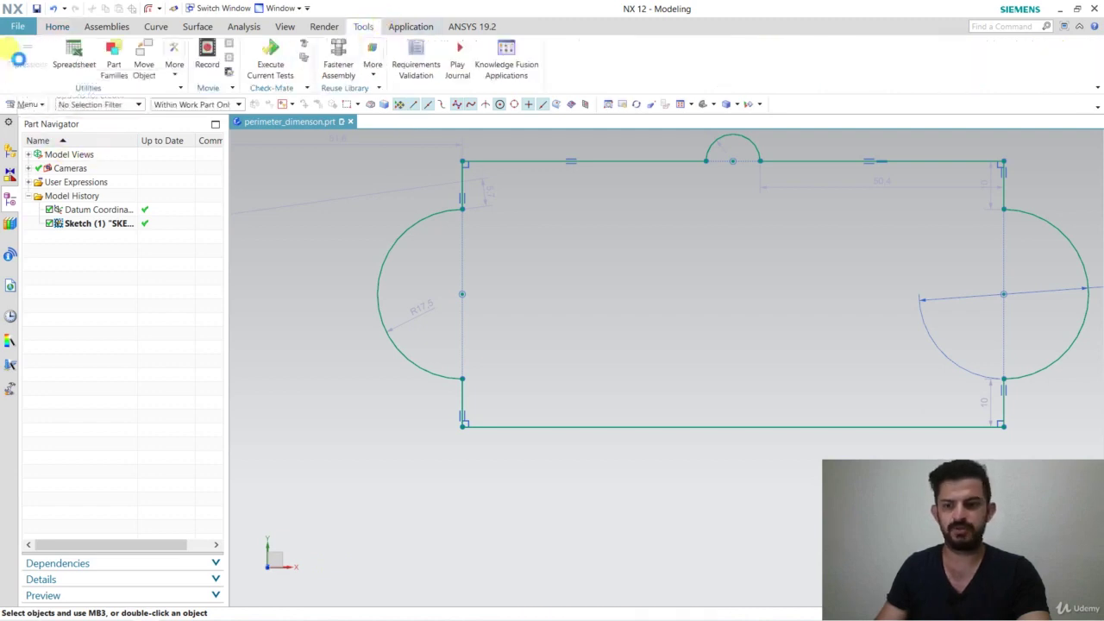
pyautogui.moveTo(501, 474); pyautogui.dragTo(459, 128)
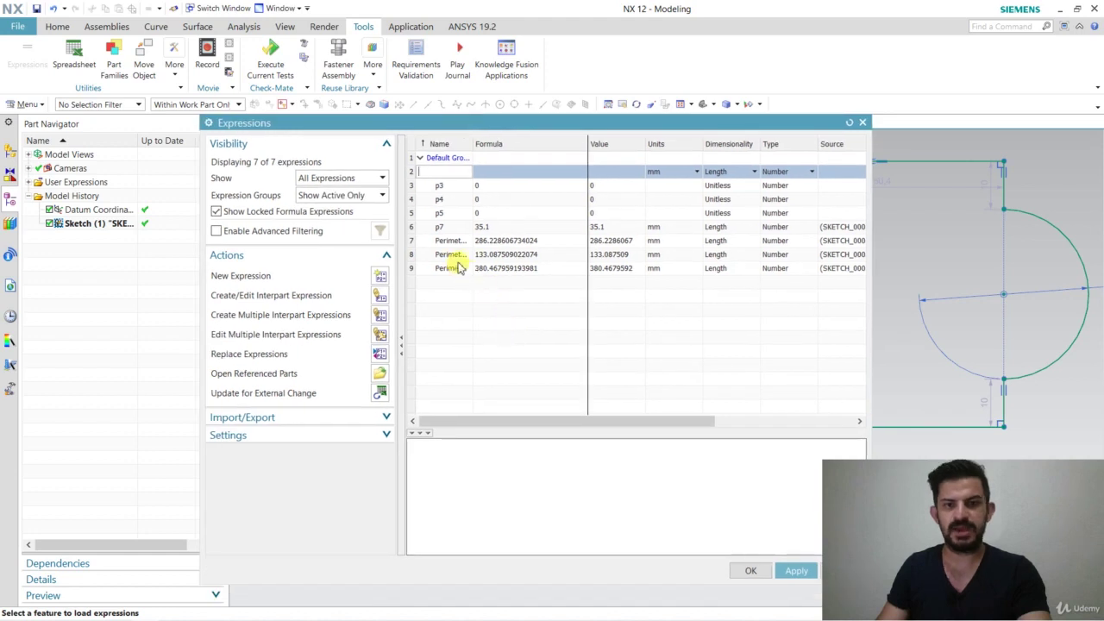
pyautogui.click(488, 240)
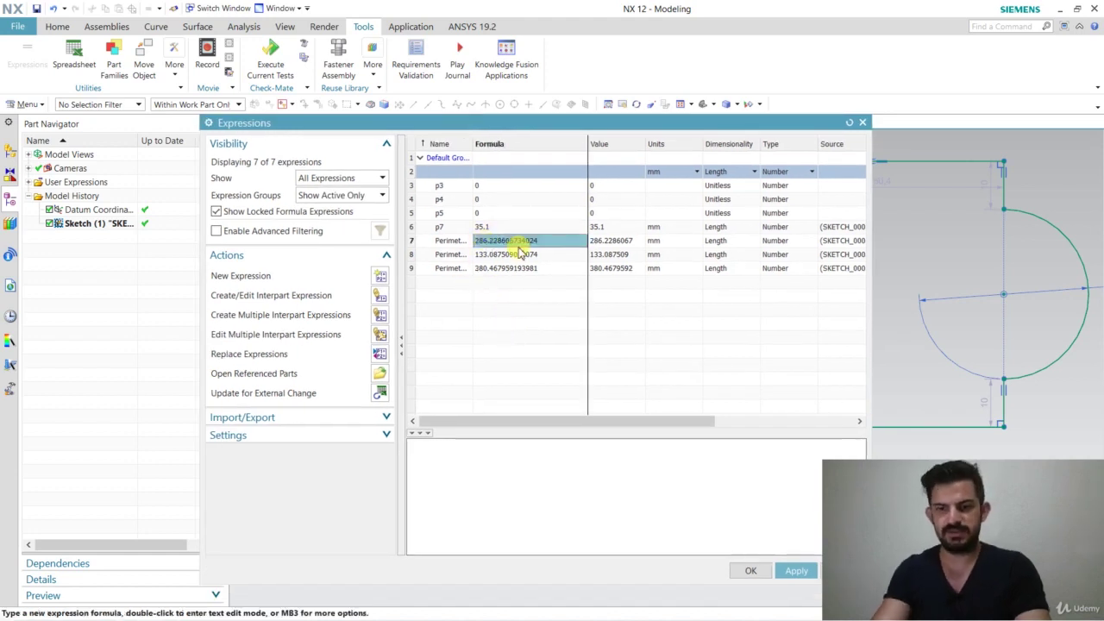
pyautogui.click(519, 250)
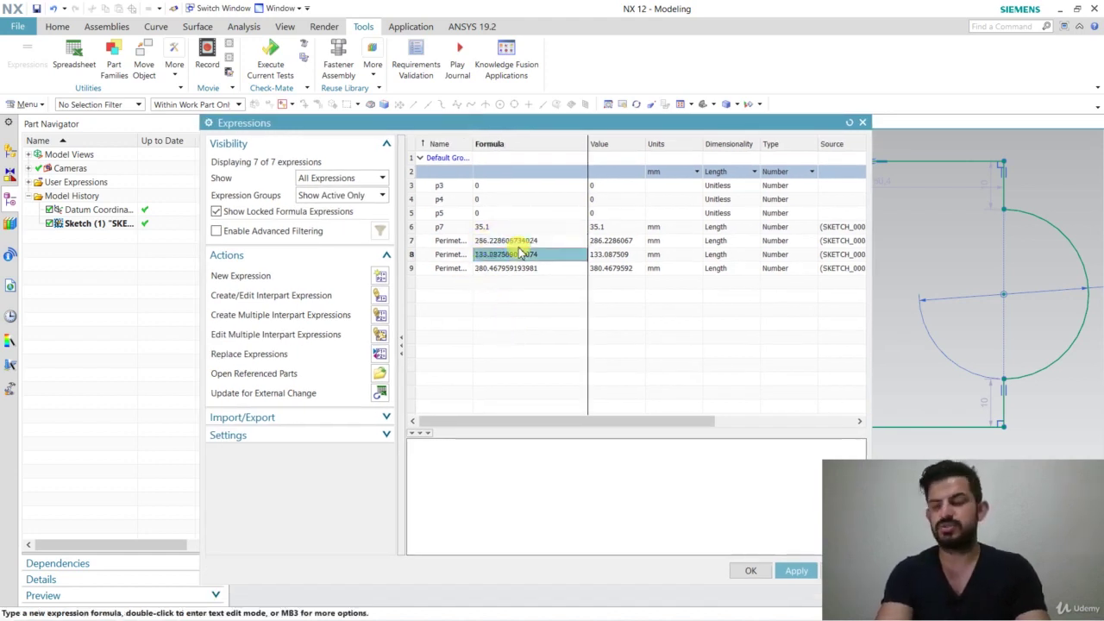
pyautogui.press('Down')
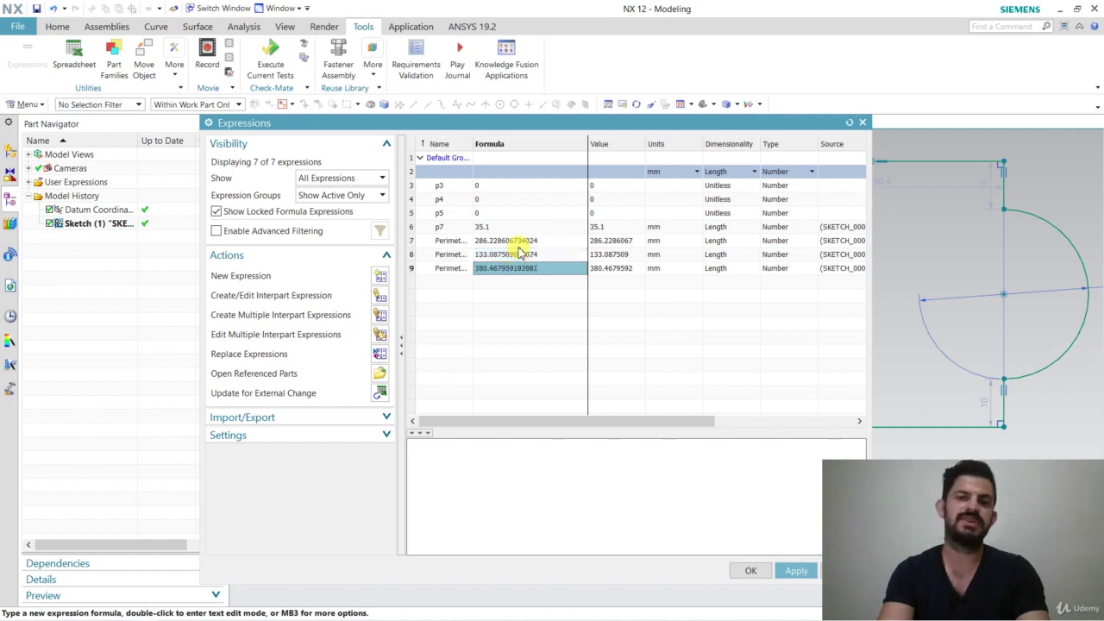